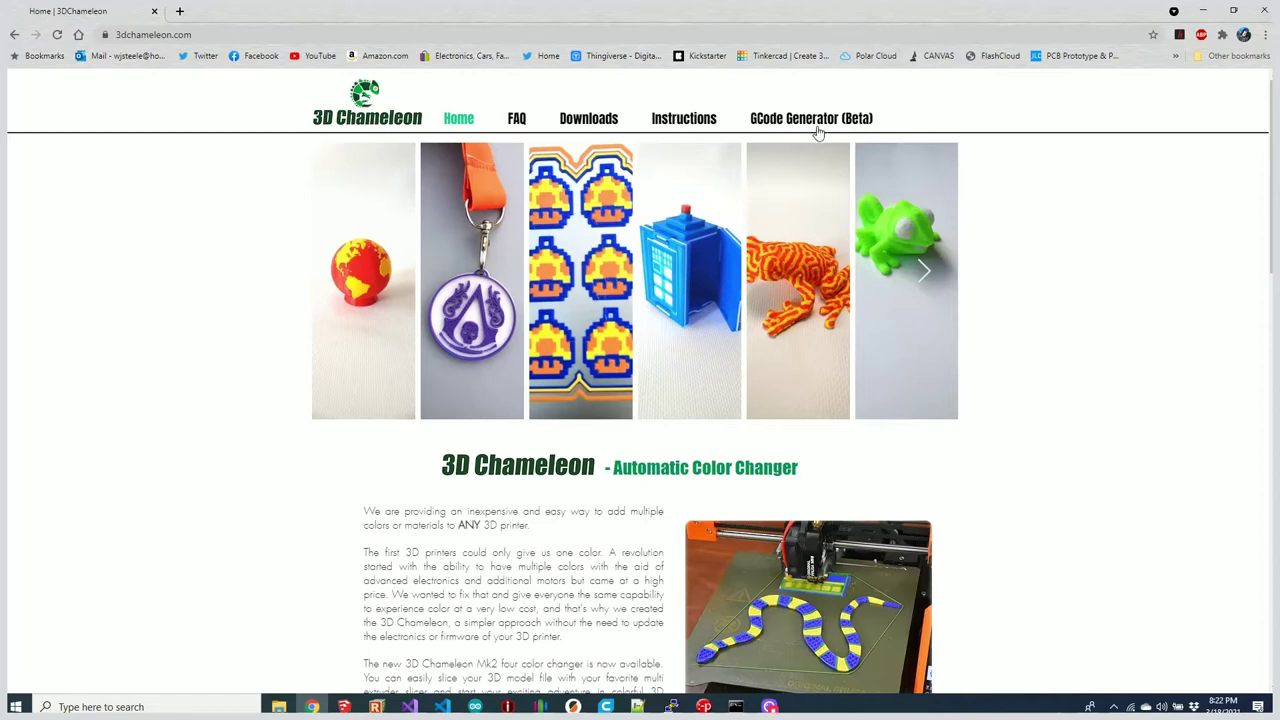
# - Open the Mk2 GCode Generator page and set the button axis to Y Axis
pyautogui.click(805, 121)
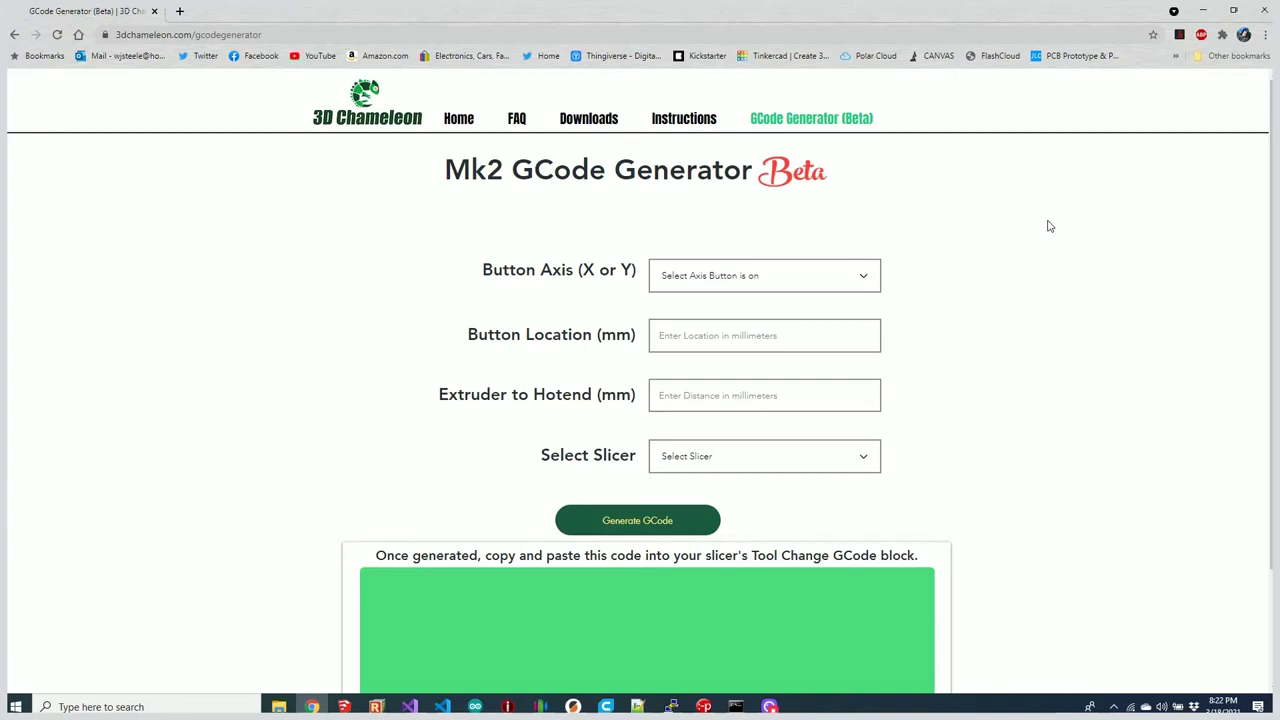
pyautogui.scroll(-2, 1048, 226)
pyautogui.scroll(2, 1048, 226)
pyautogui.click(729, 287)
pyautogui.click(712, 311)
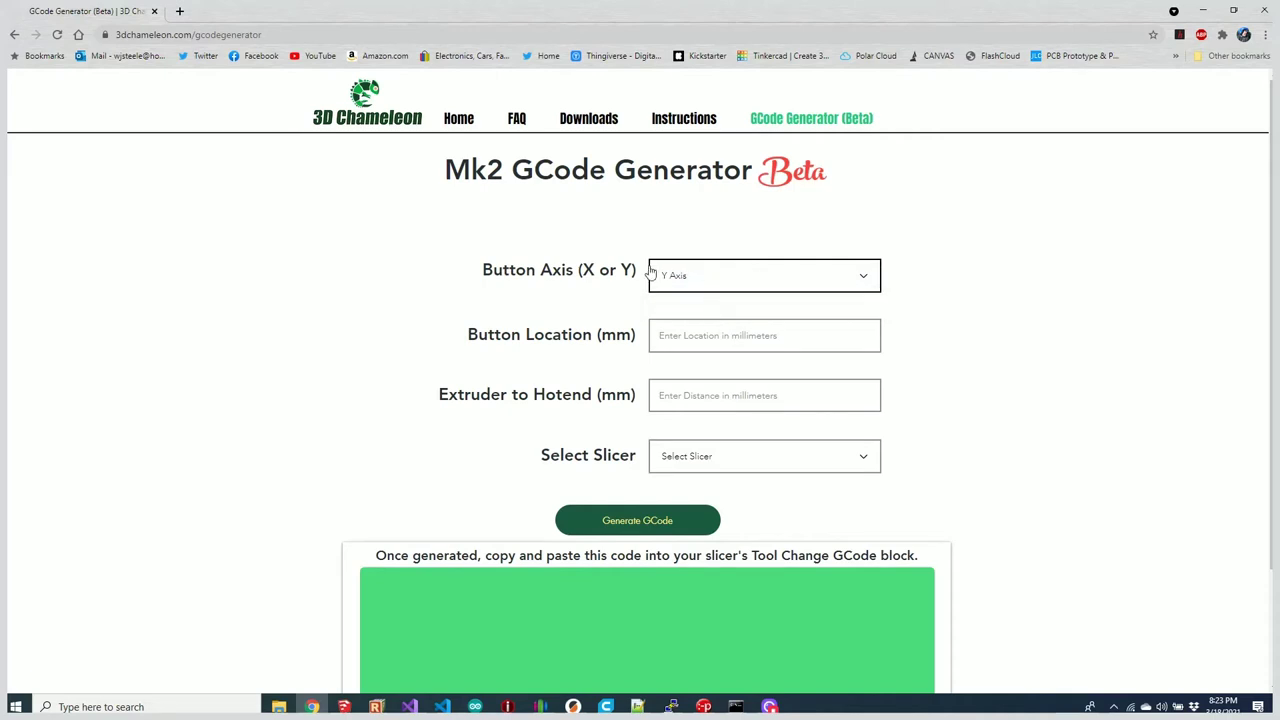
# - Set the button location to 222.5 mm and the extruder to hotend distance to 625 mm
pyautogui.click(830, 336)
pyautogui.write('222.5')
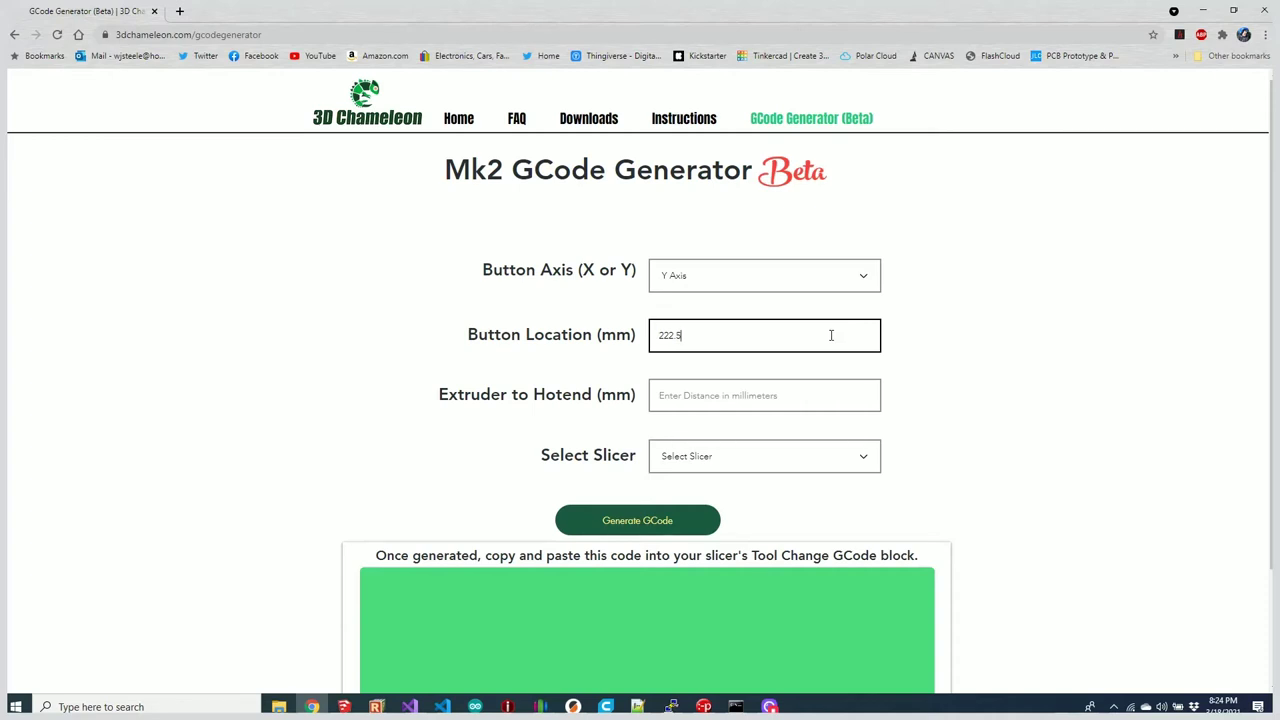
pyautogui.click(802, 396)
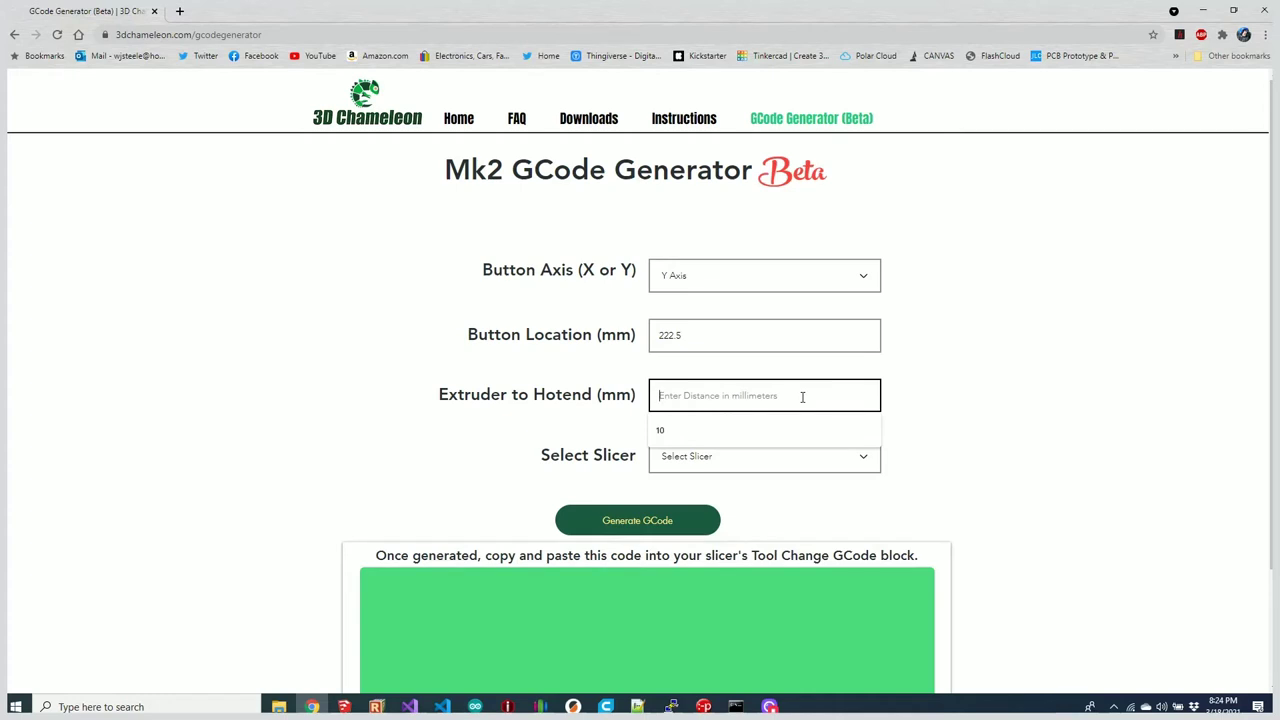
pyautogui.write('625')
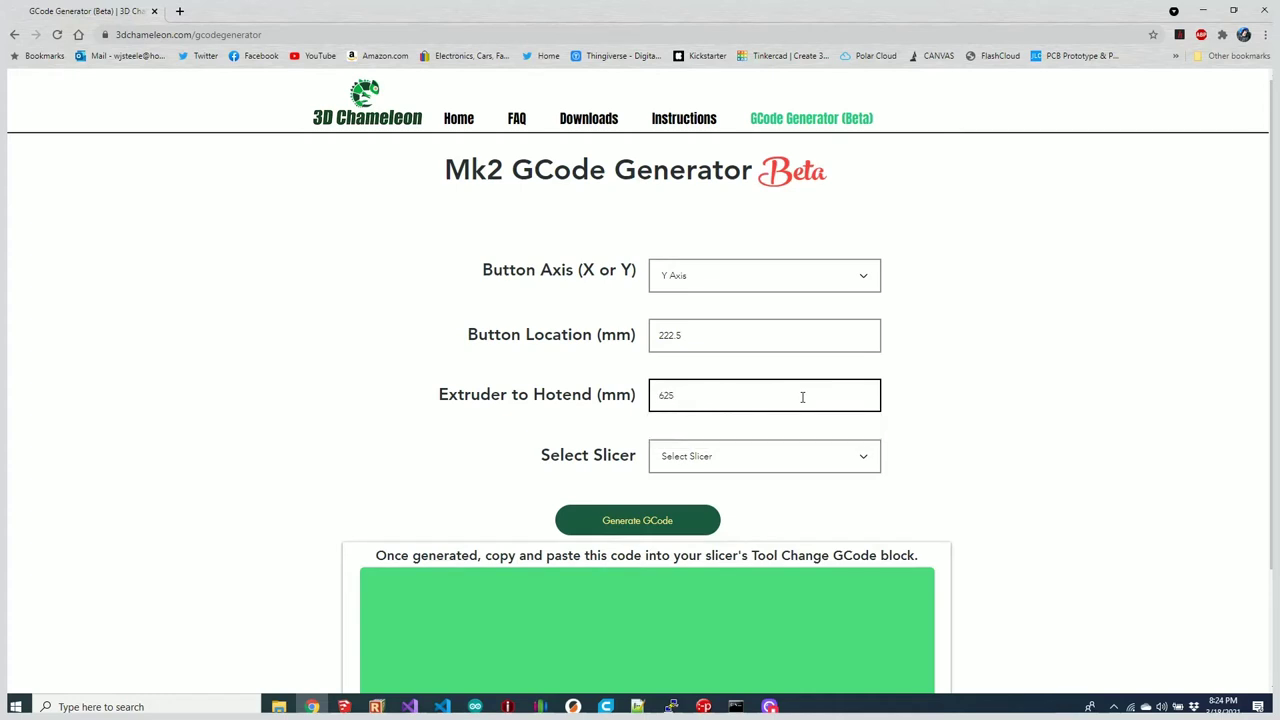
# - Choose PrusaSlicer as the slicer and generate the tool change GCode
pyautogui.click(799, 456)
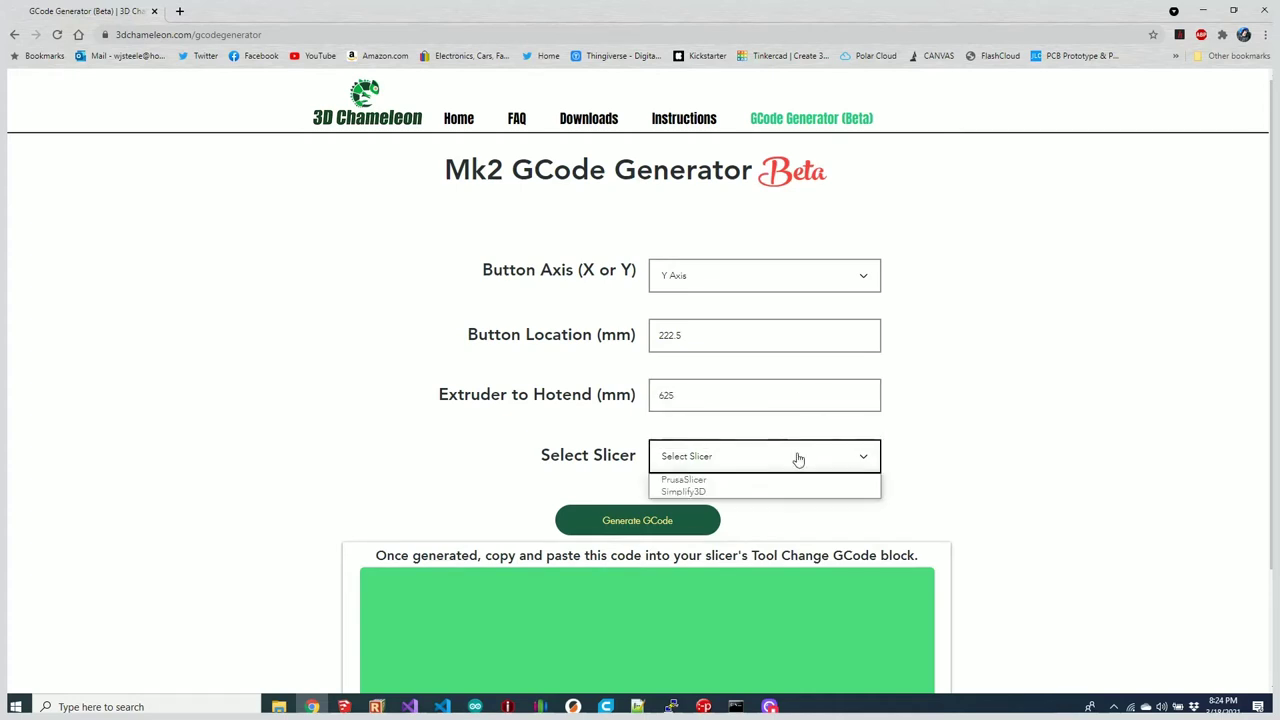
pyautogui.click(709, 480)
pyautogui.scroll(-2, 1005, 435)
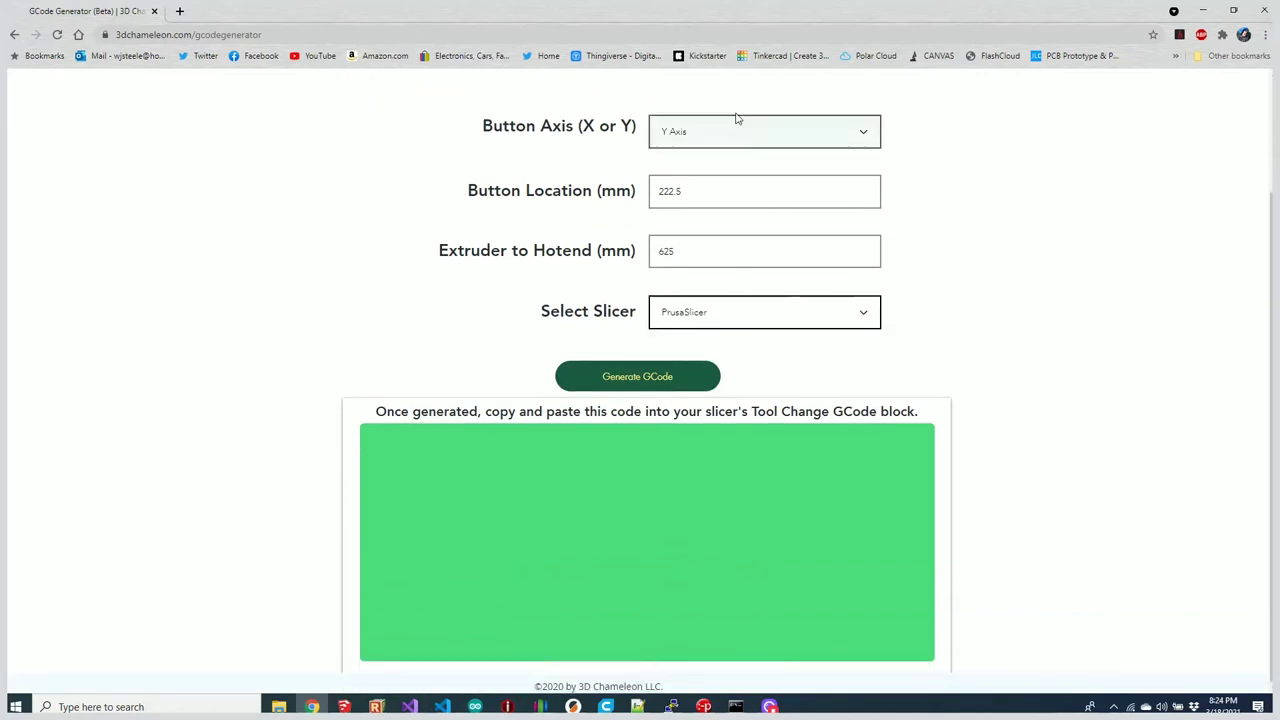
pyautogui.click(628, 377)
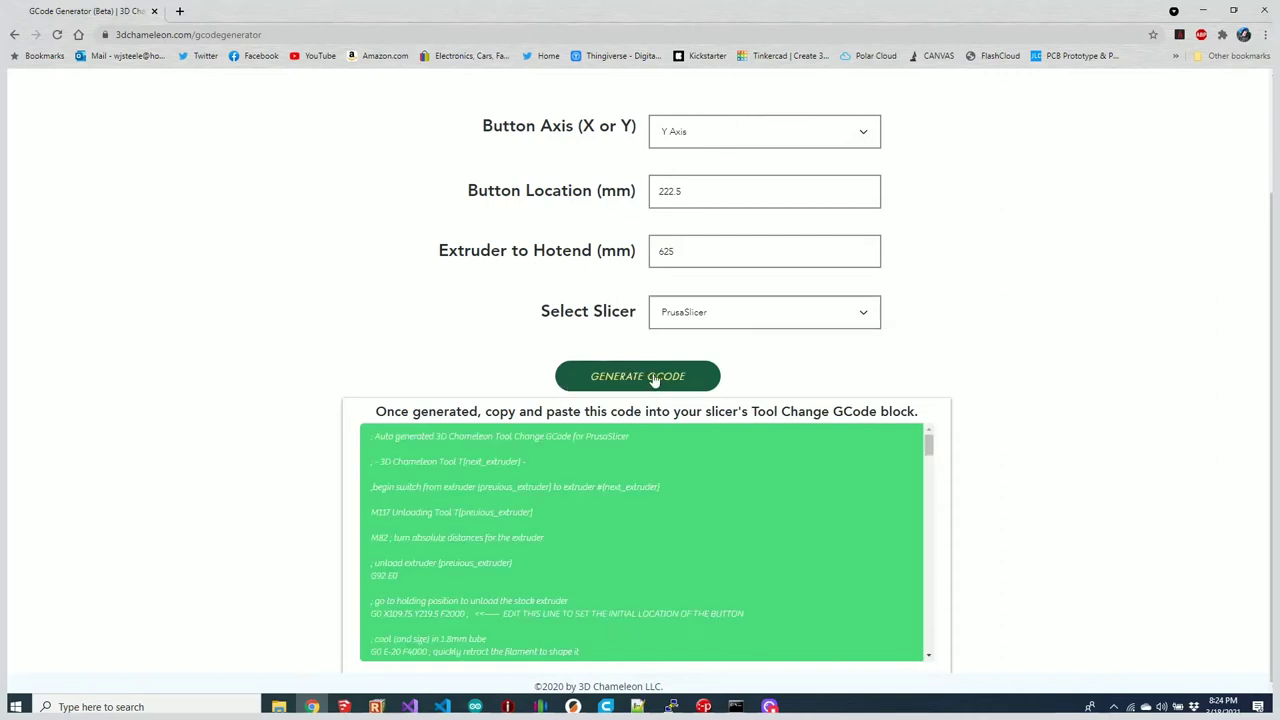
# - Look through the generated tool change GCode and copy all of it
pyautogui.scroll(-10, 690, 552)
pyautogui.scroll(-10, 697, 543)
pyautogui.scroll(20, 697, 543)
pyautogui.hotkey('ctrl', 'a')
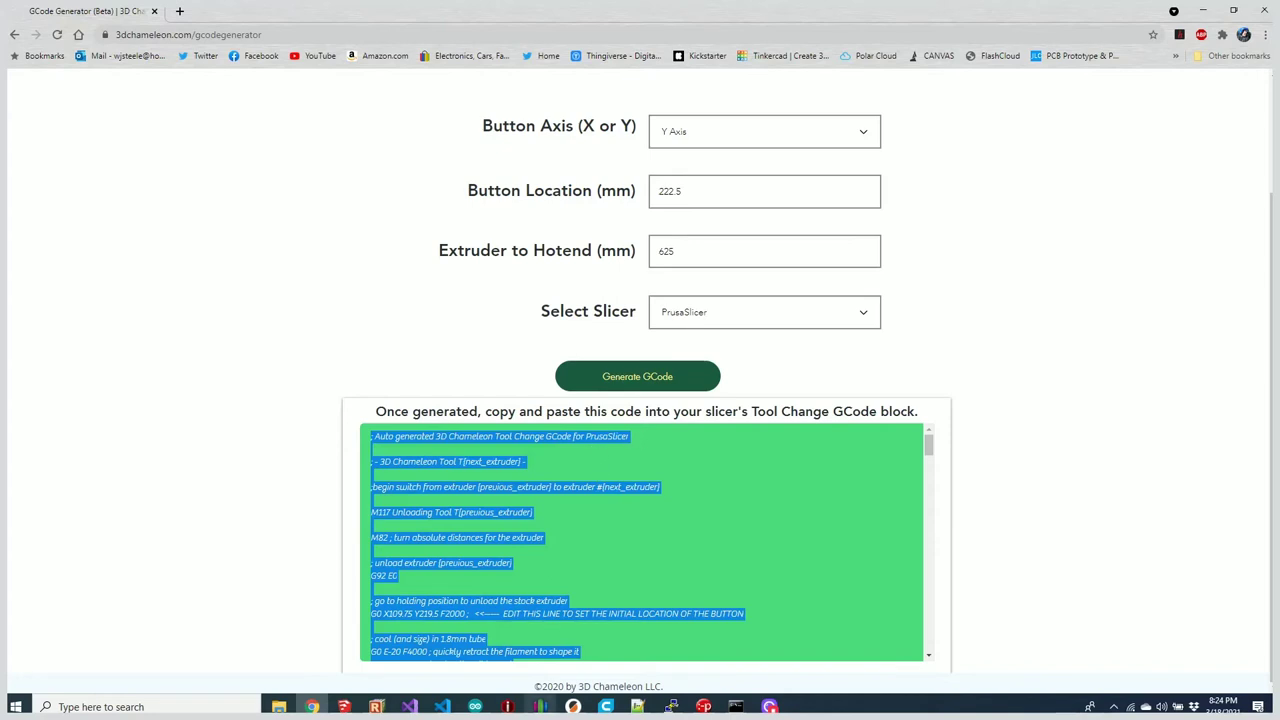
# - Switch to PrusaSlicer and open the printer's custom G-code settings at the Tool change G-code block
pyautogui.hotkey('alt', 'Tab')
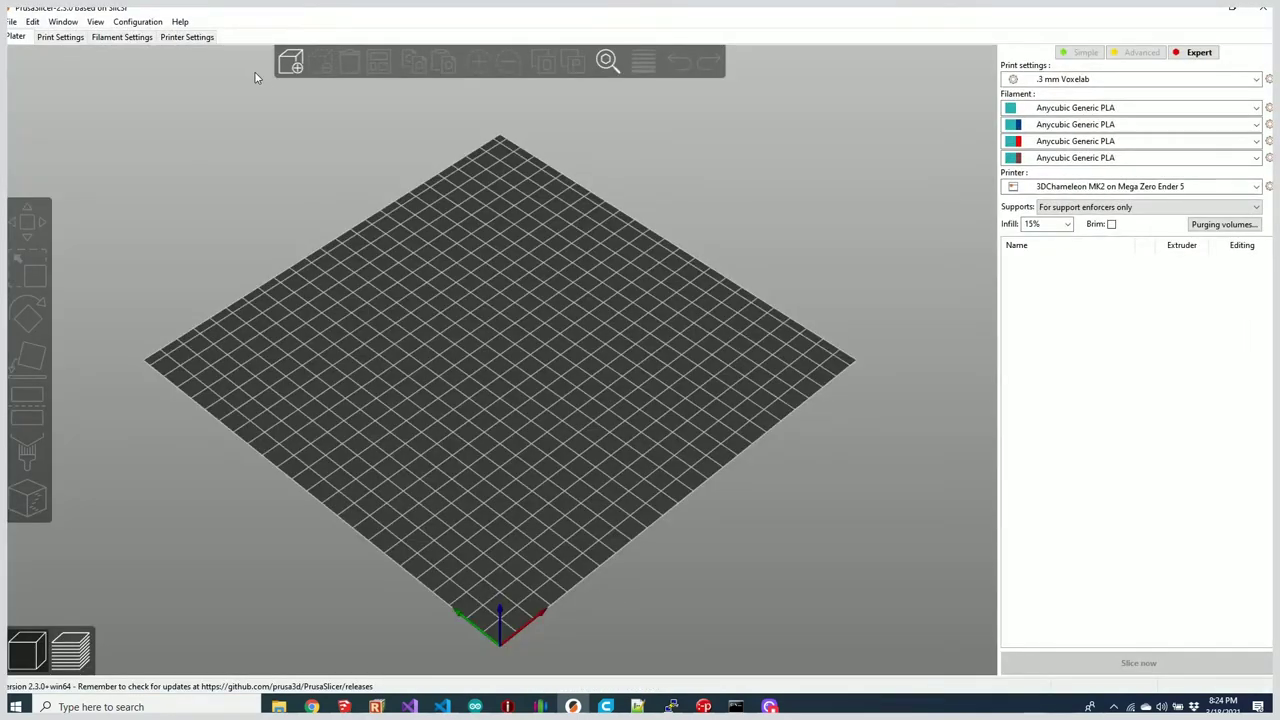
pyautogui.click(199, 38)
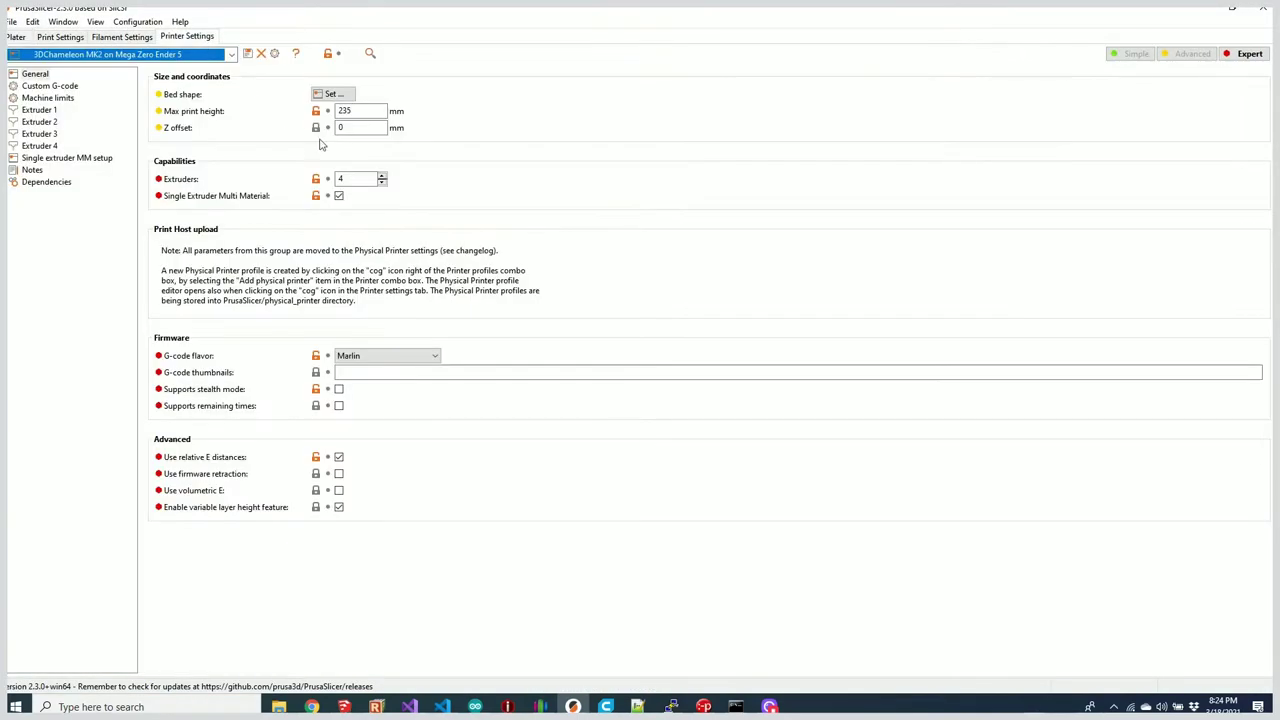
pyautogui.click(55, 86)
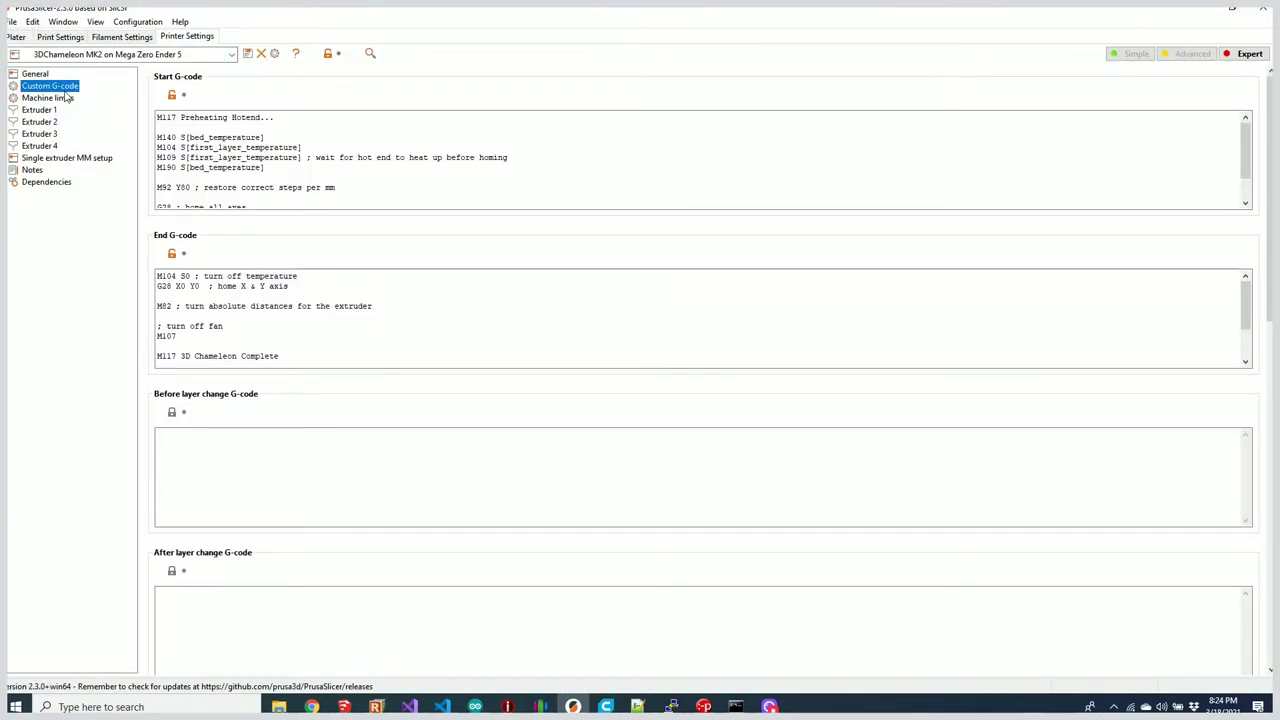
pyautogui.scroll(-3, 145, 376)
pyautogui.scroll(-5, 145, 376)
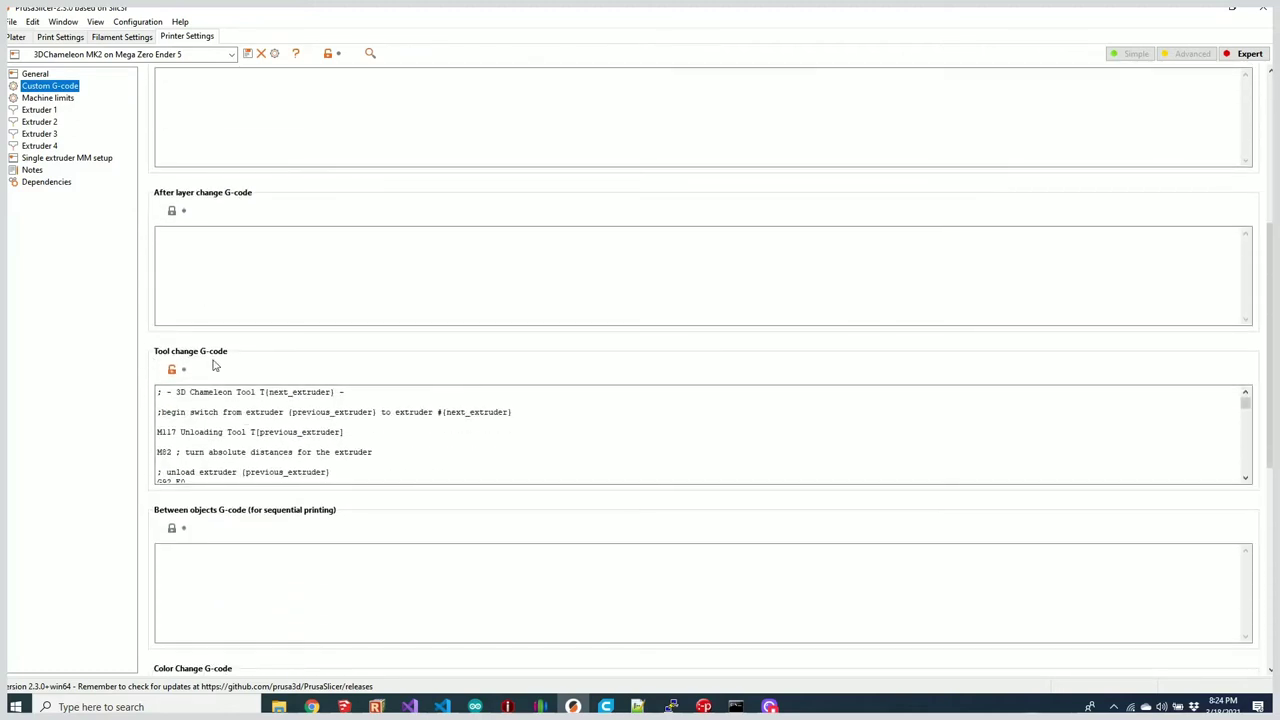
# - Replace the entire existing Tool change G-code with the copied generator code
pyautogui.click(232, 412)
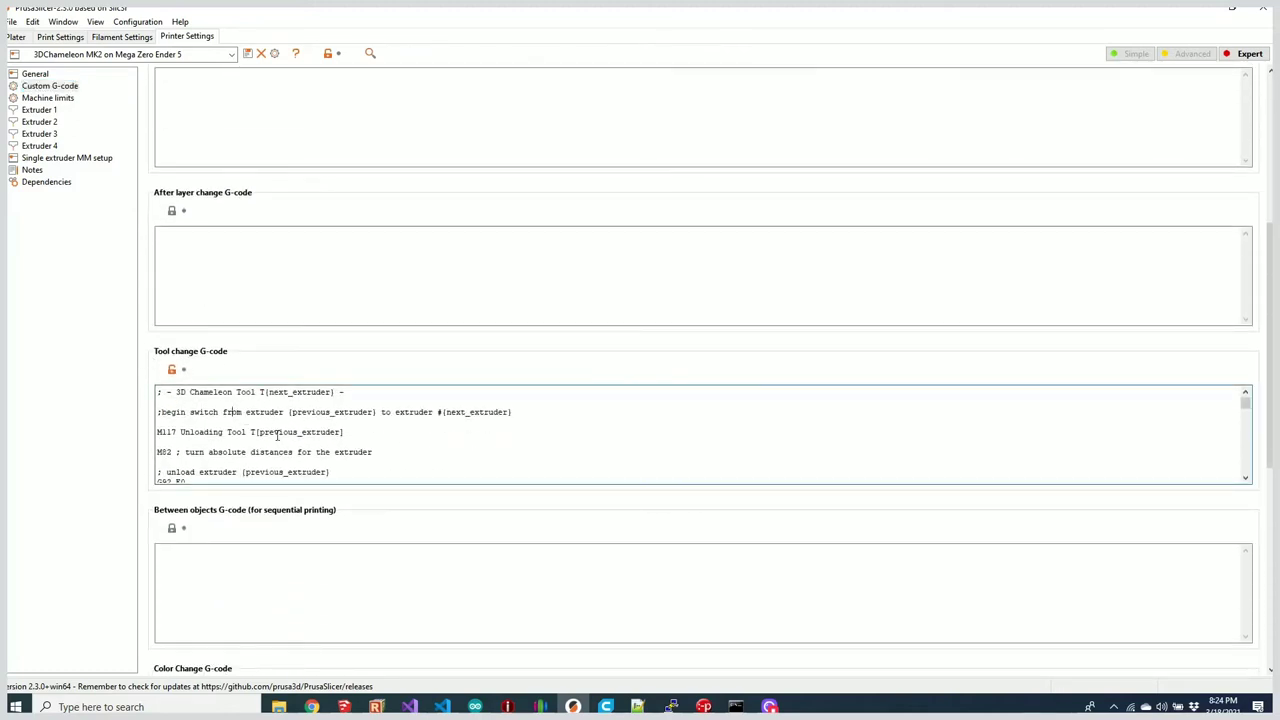
pyautogui.hotkey('ctrl', 'a')
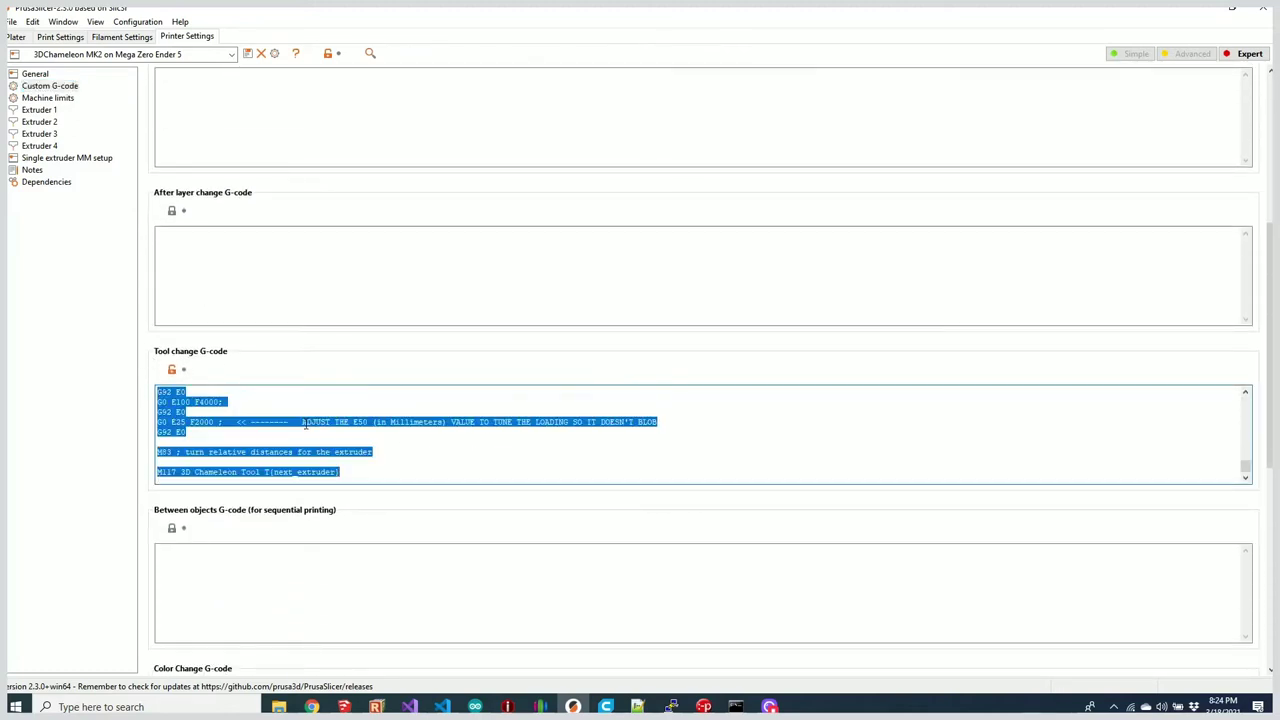
pyautogui.press('Delete')
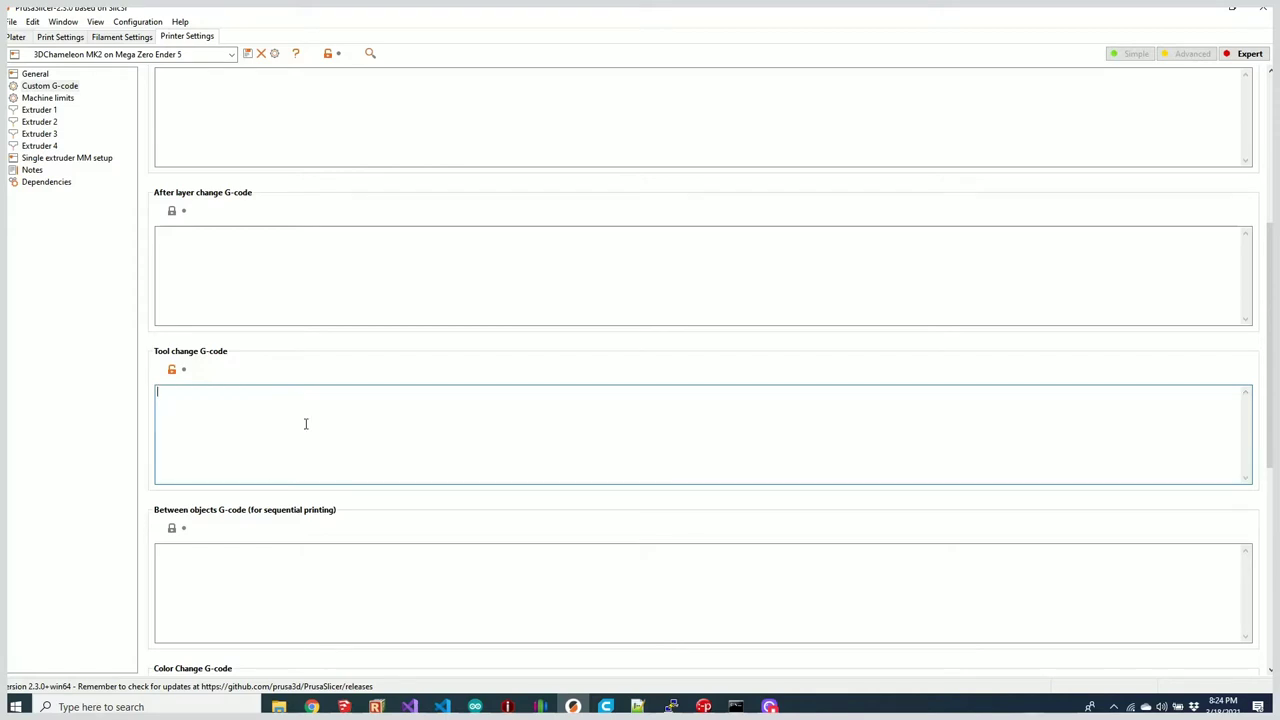
pyautogui.write('G92 E0 G0 E100 F2000 G92 E0 G0 E25 F2000 ; <<<<<------------  EDIT THIS DISTANCE TO FINE TUNE THE FILAMENT LOADING TO STOP BLOBBING OR UNDEREXTRUSION G92 E0  M83 ; turn relative distances for the extruder  M117 3D Chameleon Tool T{next_extruder}";')
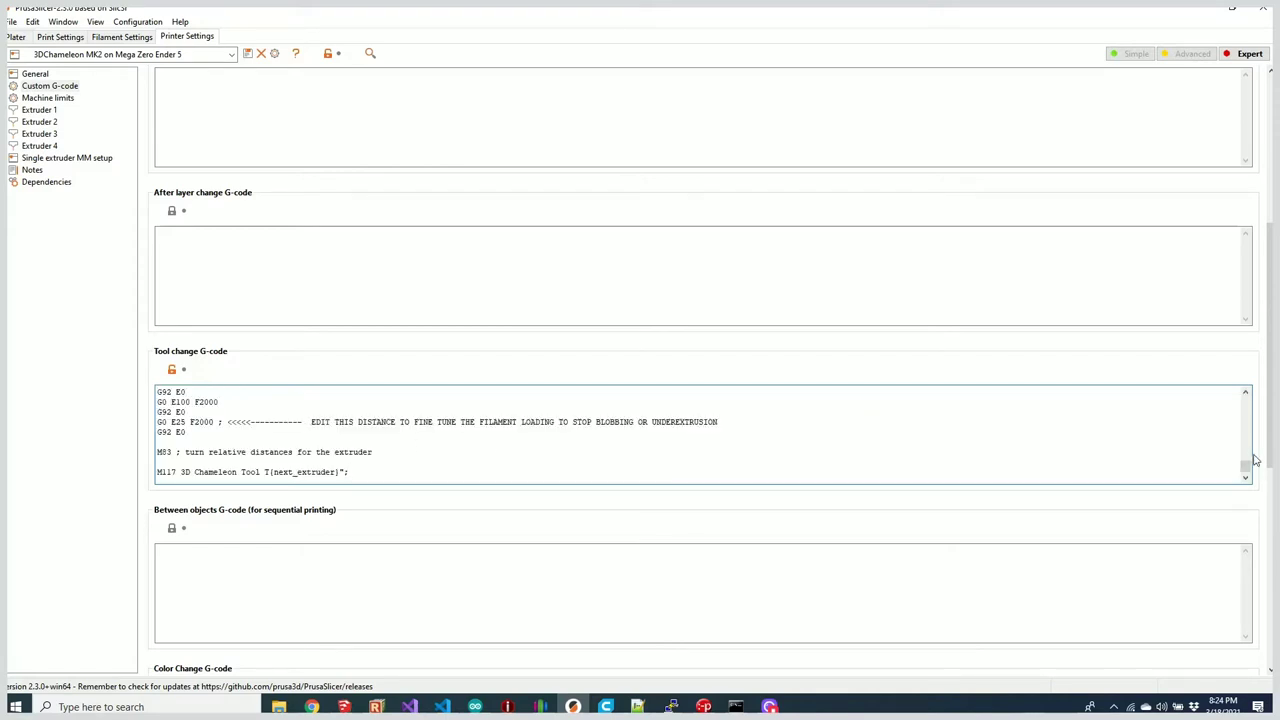
# - Examine the pasted code's header and initial button position line, comparing its coordinates with the generator's button location
pyautogui.moveTo(1245, 465); pyautogui.dragTo(1245, 402)
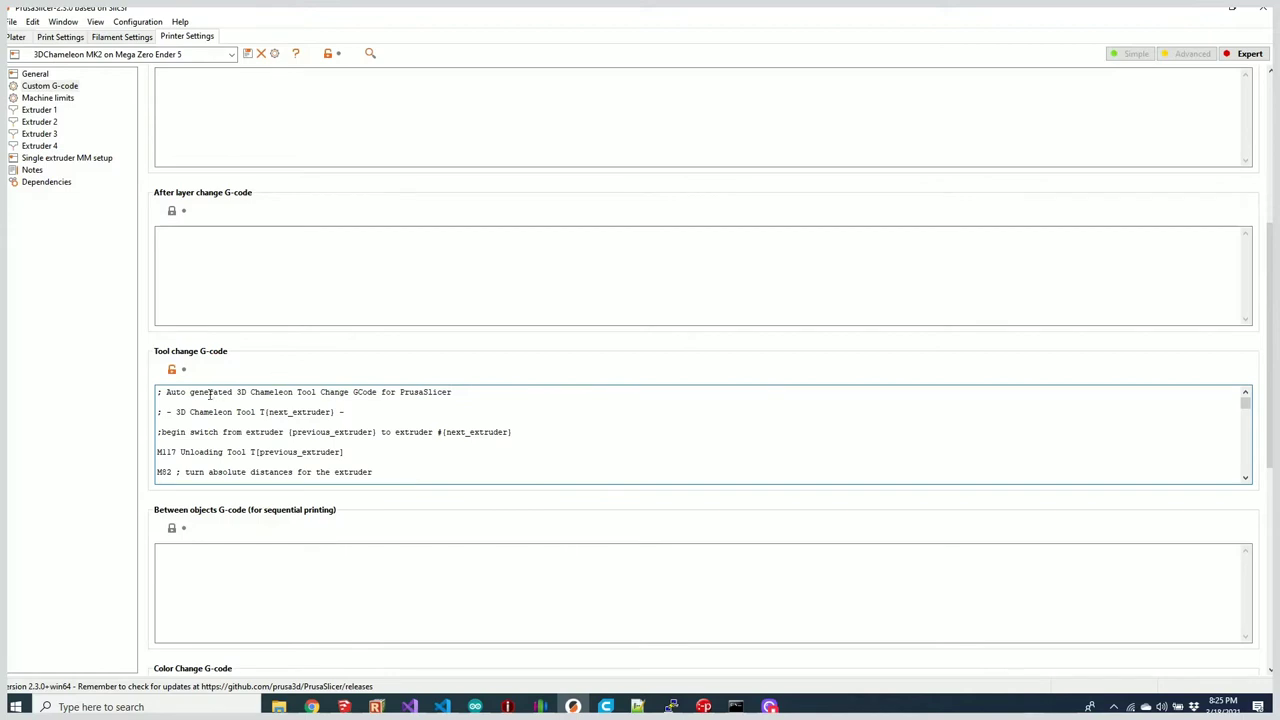
pyautogui.moveTo(163, 392); pyautogui.dragTo(451, 392)
pyautogui.click(539, 429)
pyautogui.scroll(-3, 631, 454)
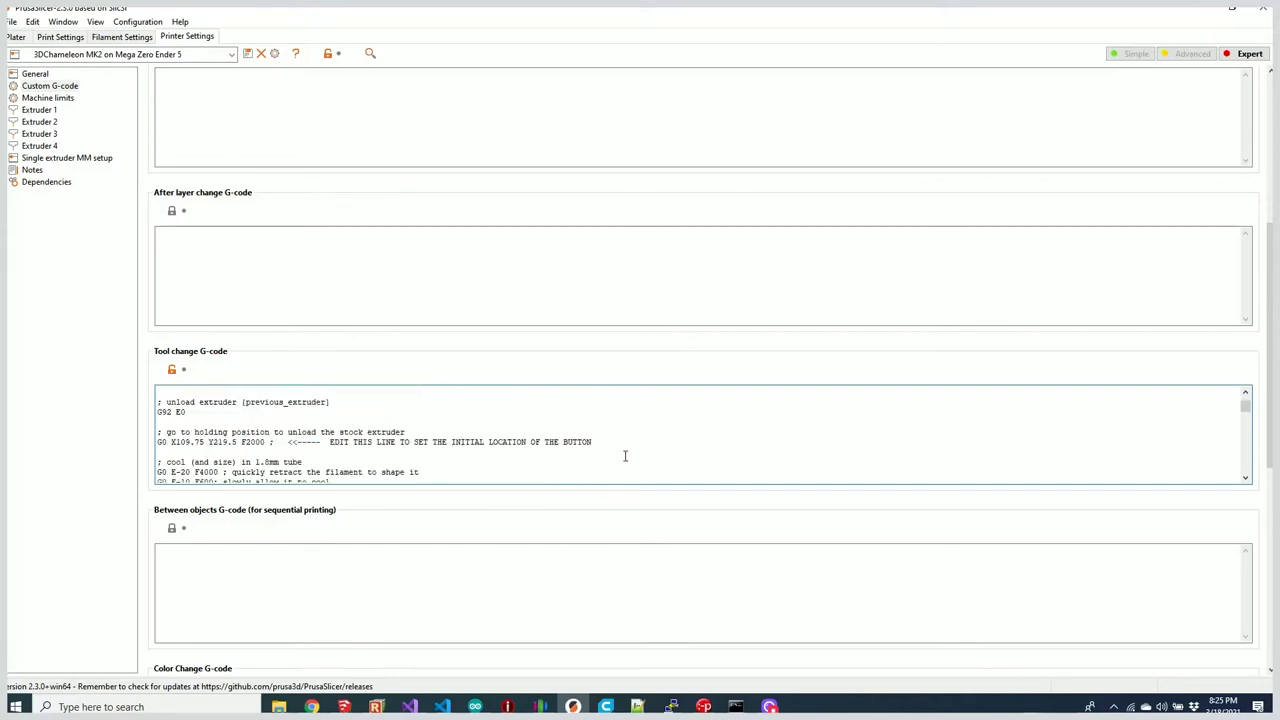
pyautogui.moveTo(157, 442); pyautogui.dragTo(266, 442)
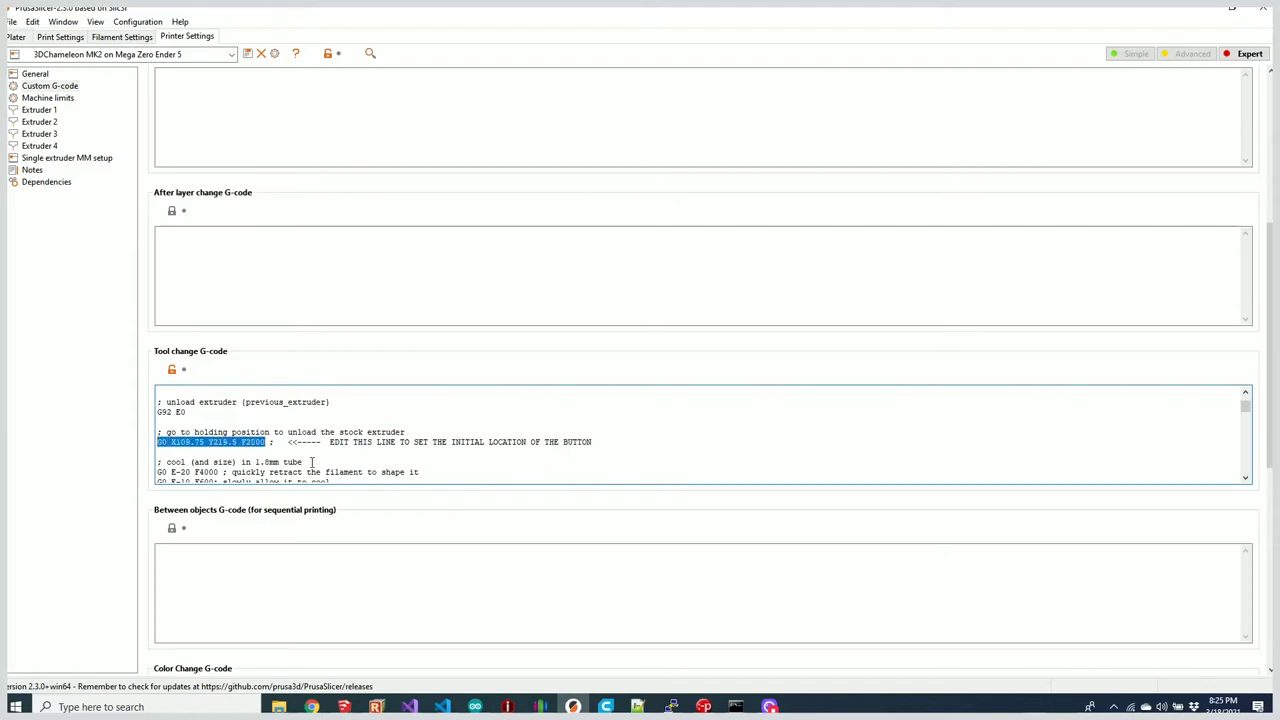
pyautogui.click(264, 452)
pyautogui.click(314, 704)
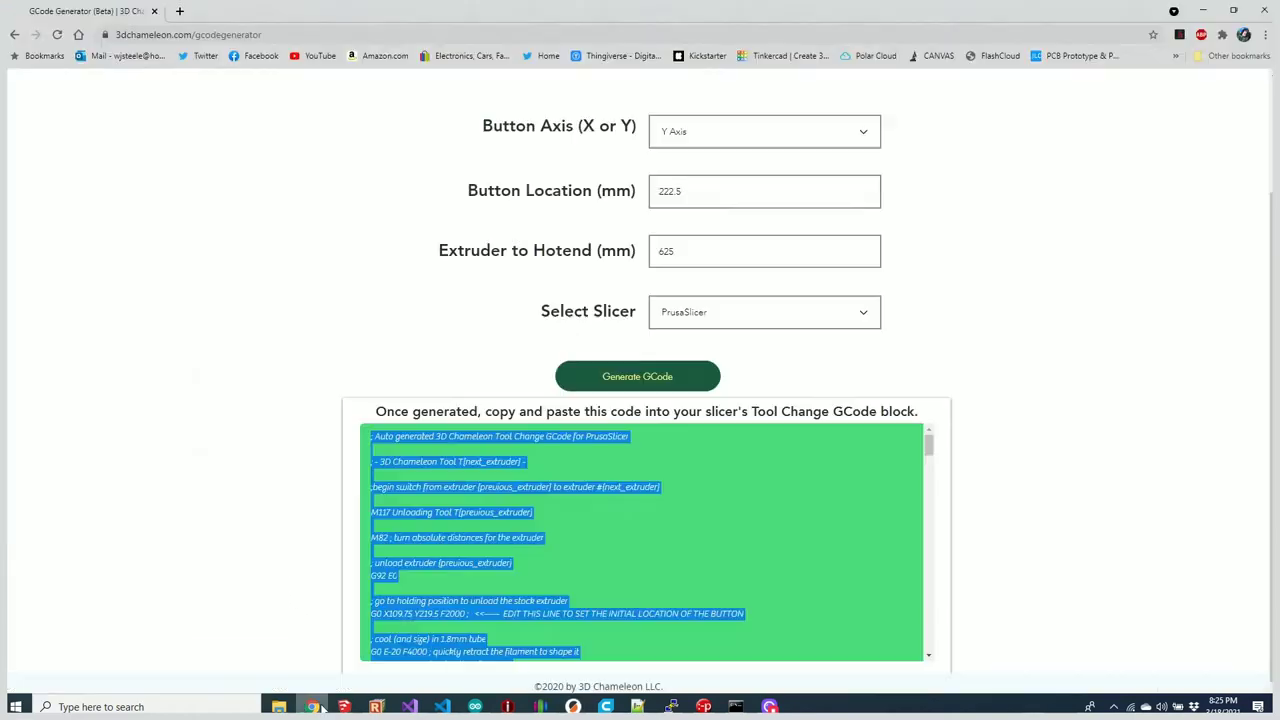
pyautogui.click(670, 191)
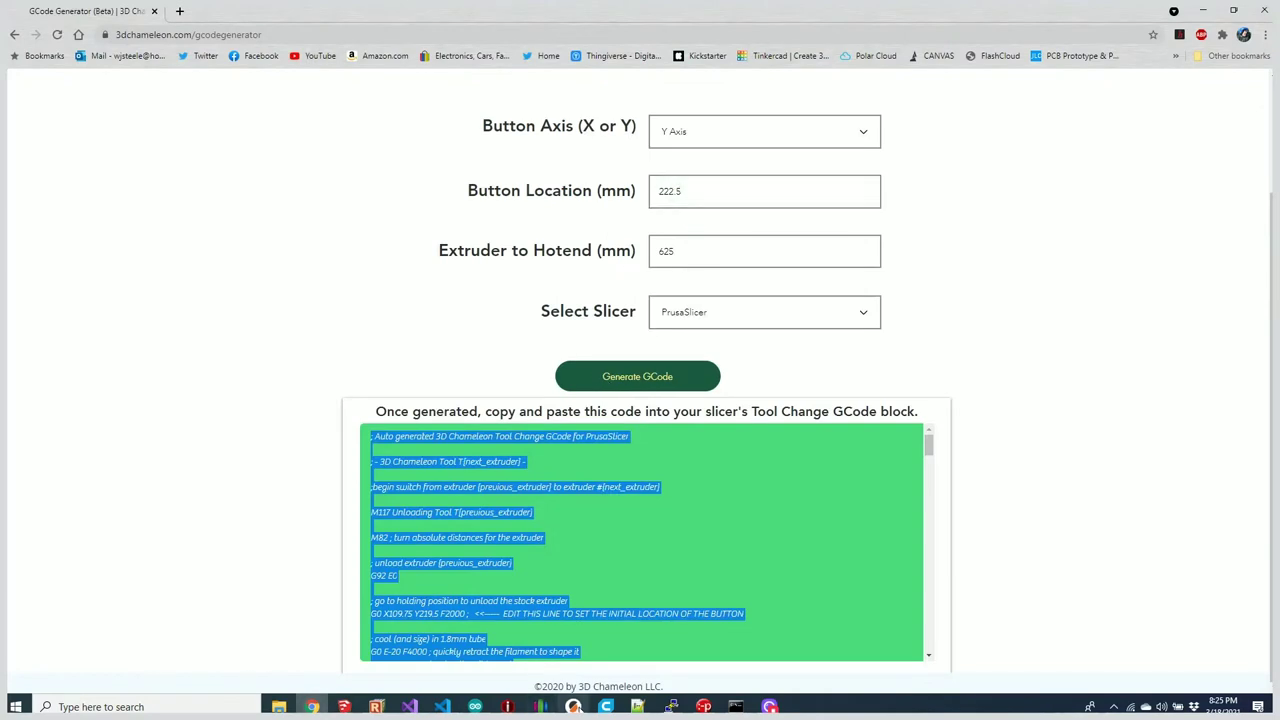
pyautogui.click(573, 706)
pyautogui.doubleClick(216, 442)
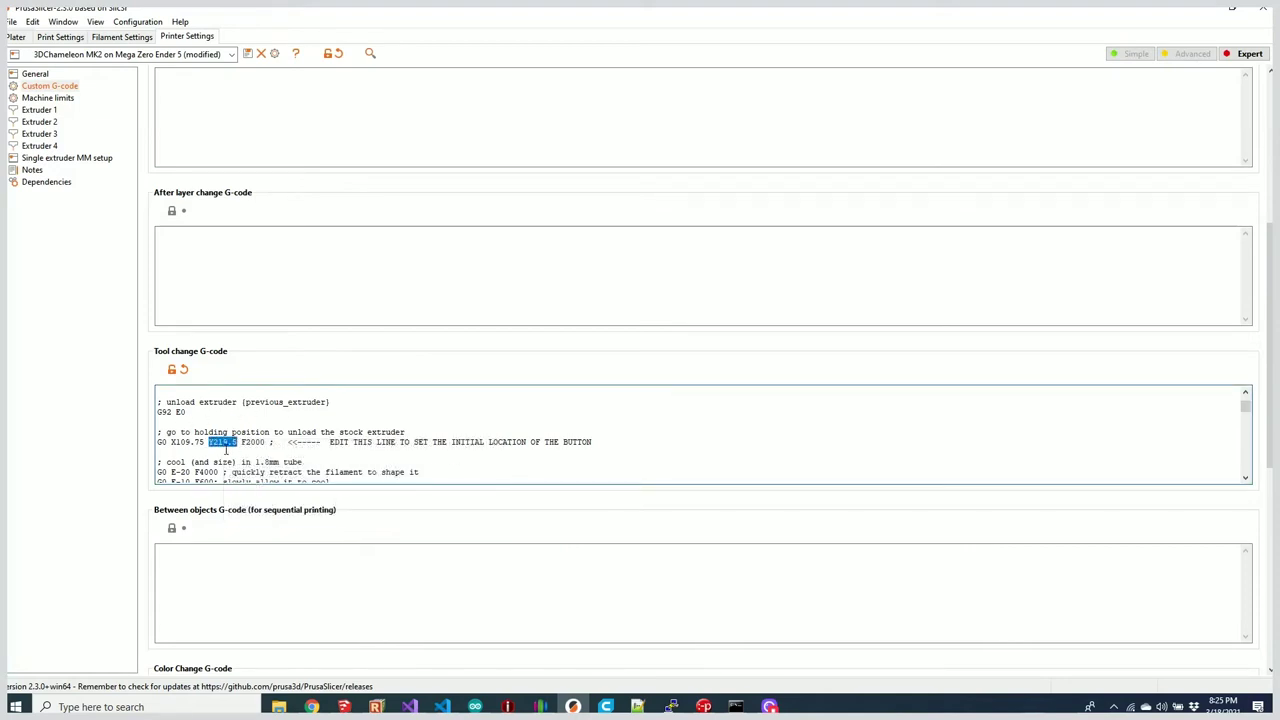
pyautogui.doubleClick(186, 442)
# - Read through the filament shaping and retraction sections and check the extruder to hotend distance in the web generator
pyautogui.scroll(-1, 417, 441)
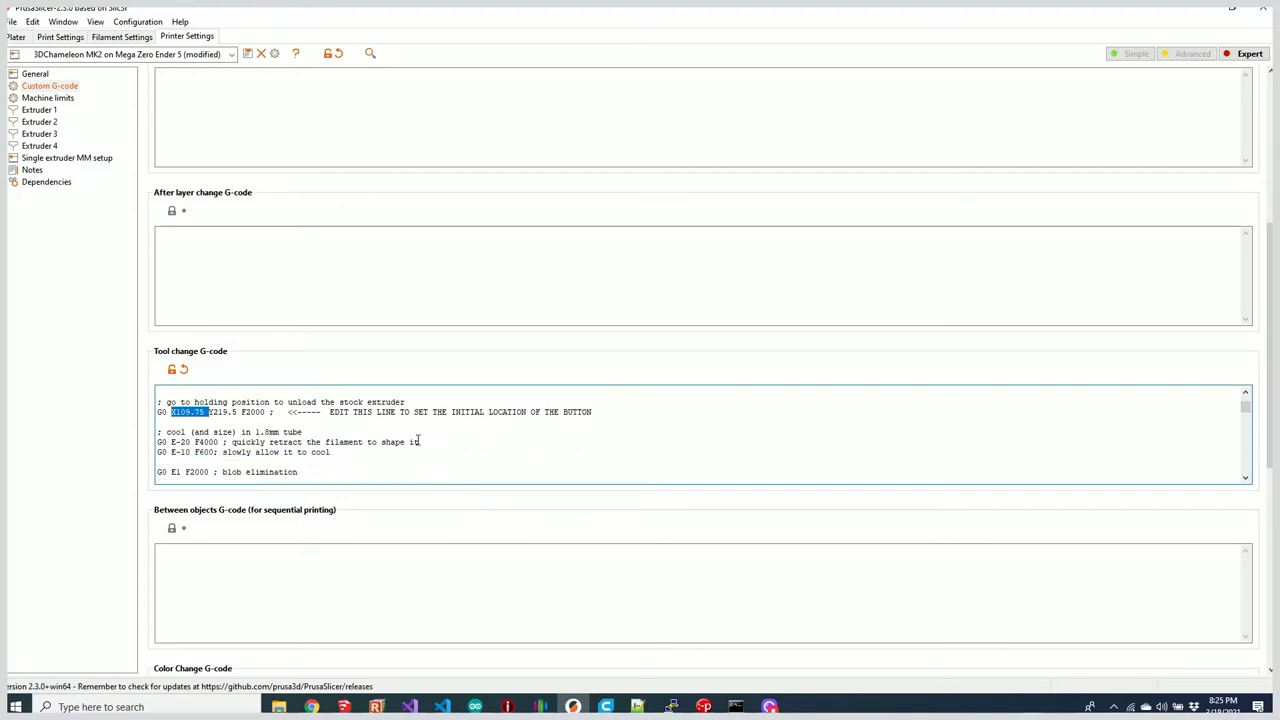
pyautogui.scroll(-8, 419, 441)
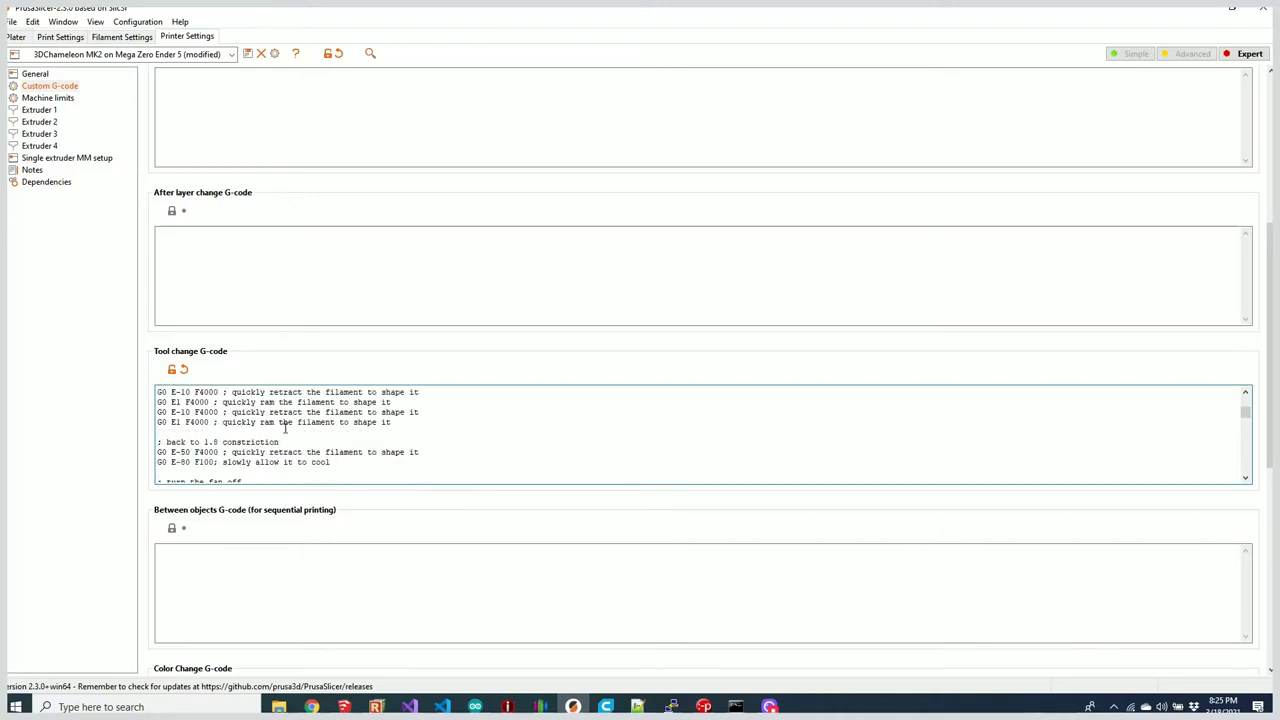
pyautogui.scroll(-1, 300, 440)
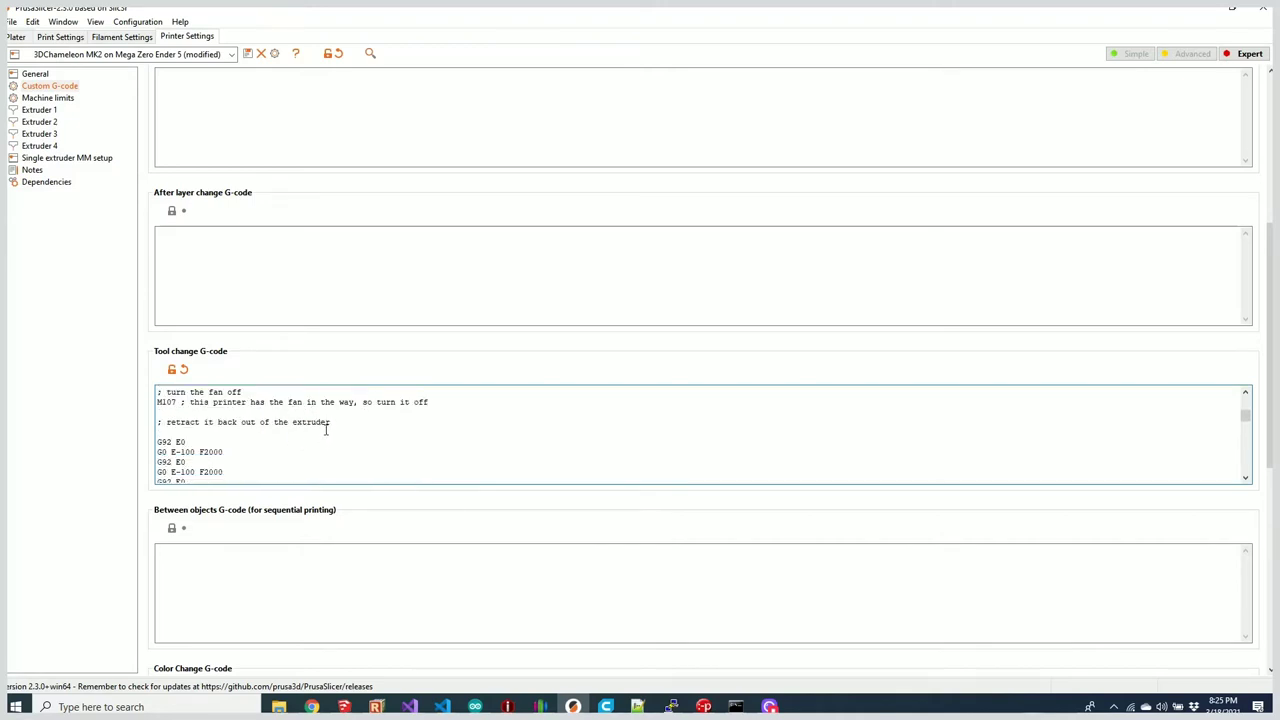
pyautogui.doubleClick(306, 421)
pyautogui.scroll(-3, 442, 418)
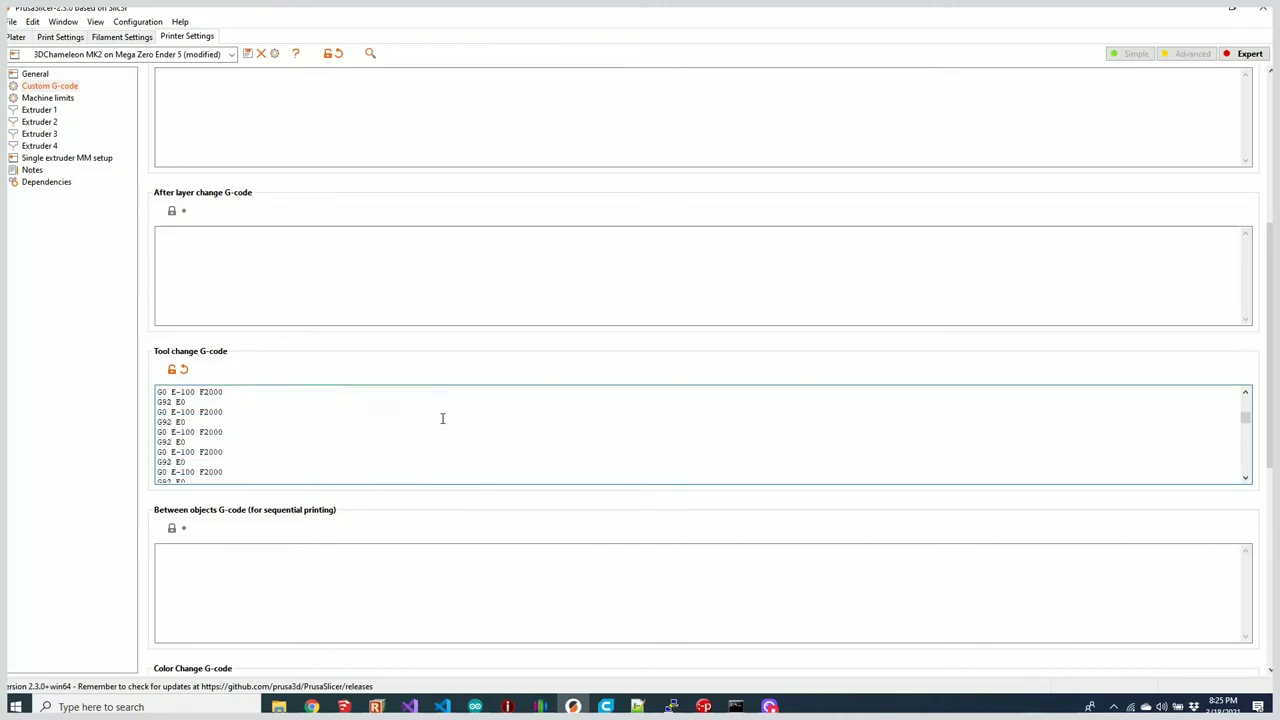
pyautogui.click(311, 707)
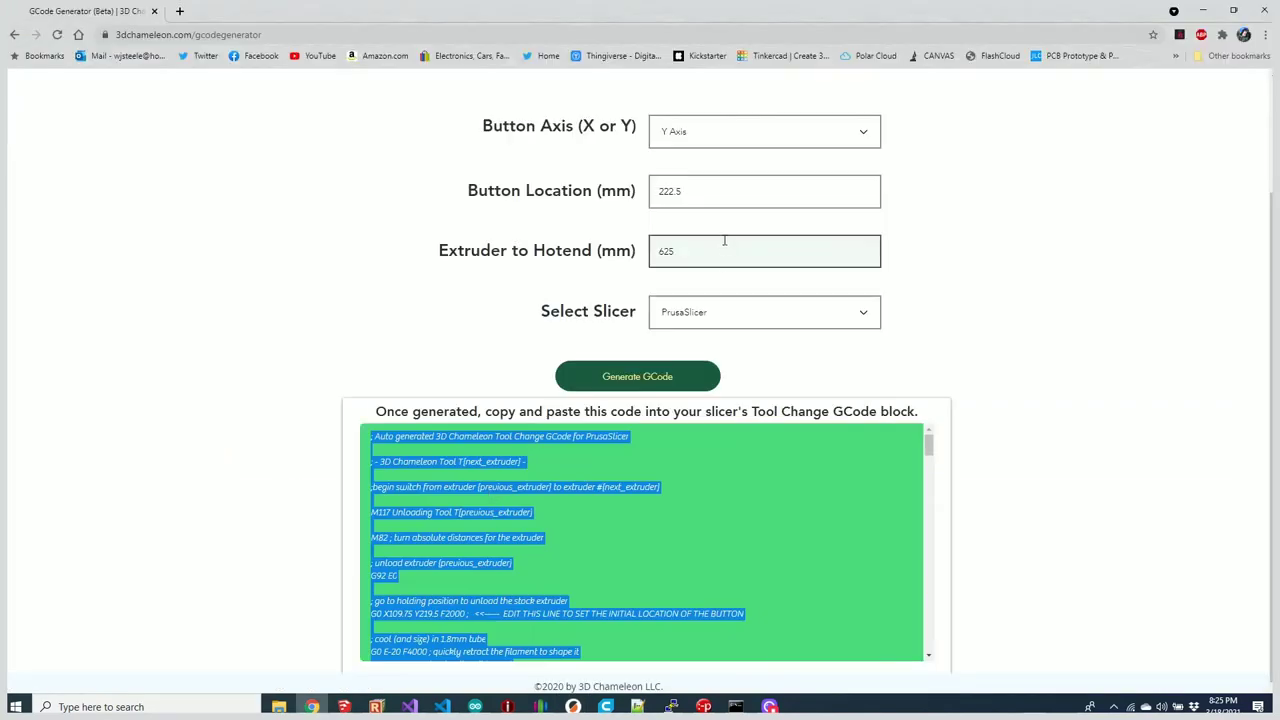
pyautogui.click(686, 251)
pyautogui.moveTo(686, 251); pyautogui.dragTo(648, 258)
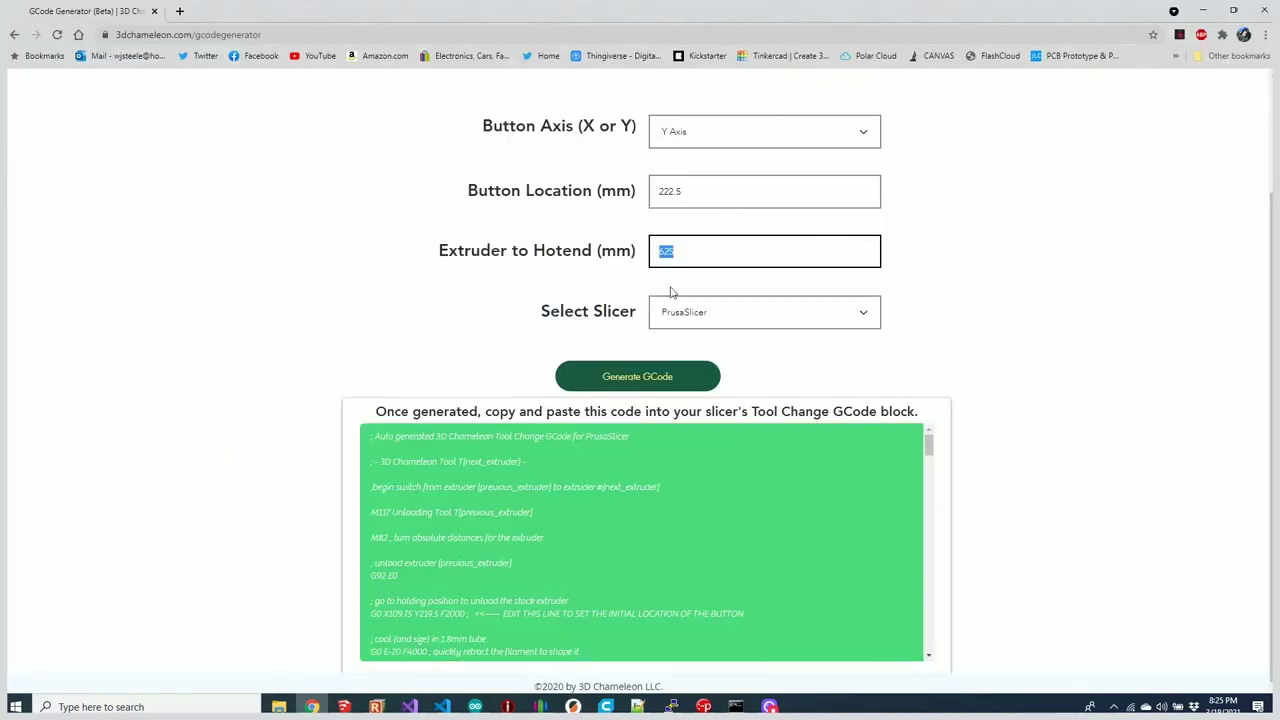
pyautogui.click(572, 707)
# - Examine in PrusaSlicer the successive retraction moves that pull the filament out of the extruder, through to the button press commands
pyautogui.scroll(1, 252, 418)
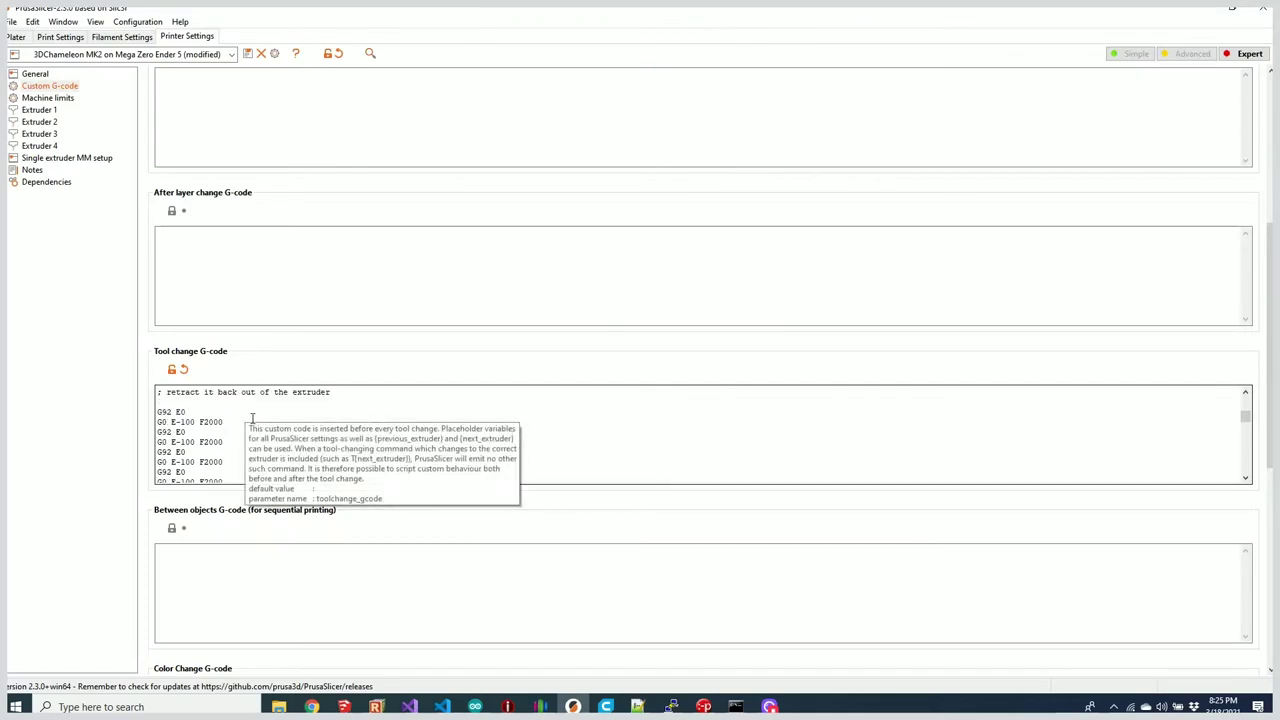
pyautogui.doubleClick(188, 422)
pyautogui.doubleClick(188, 442)
pyautogui.doubleClick(188, 462)
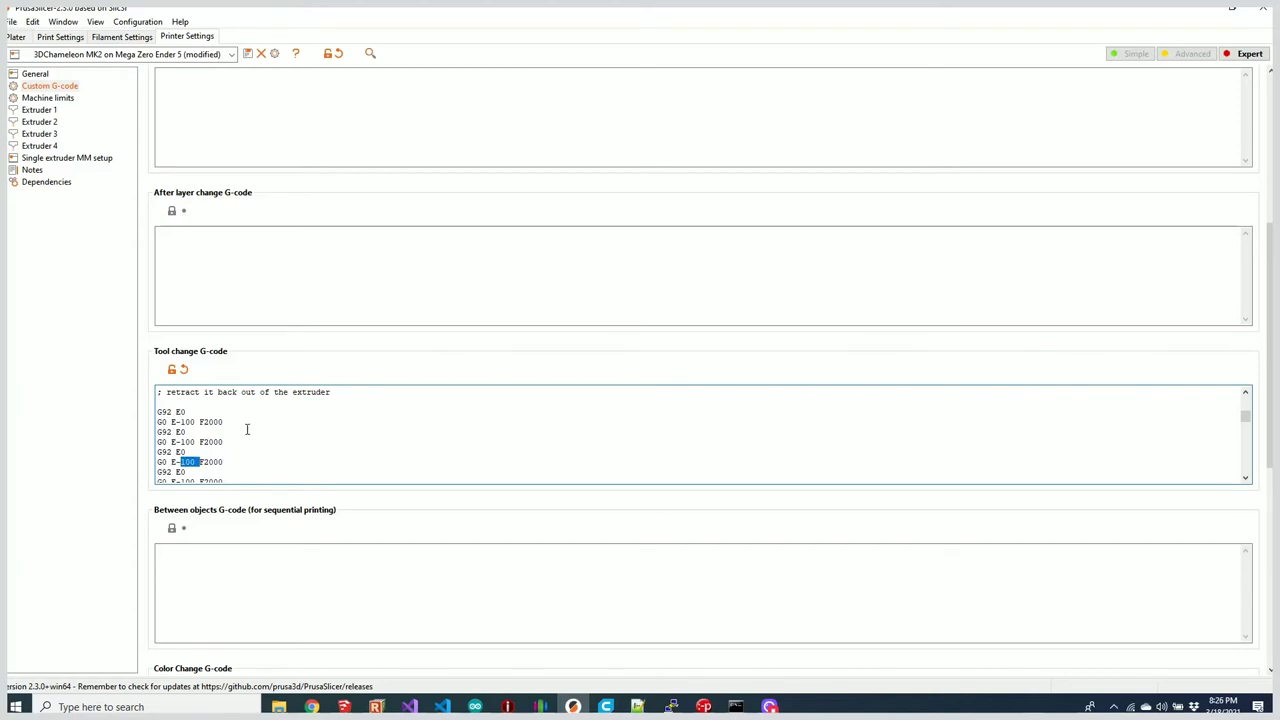
pyautogui.scroll(-1, 246, 431)
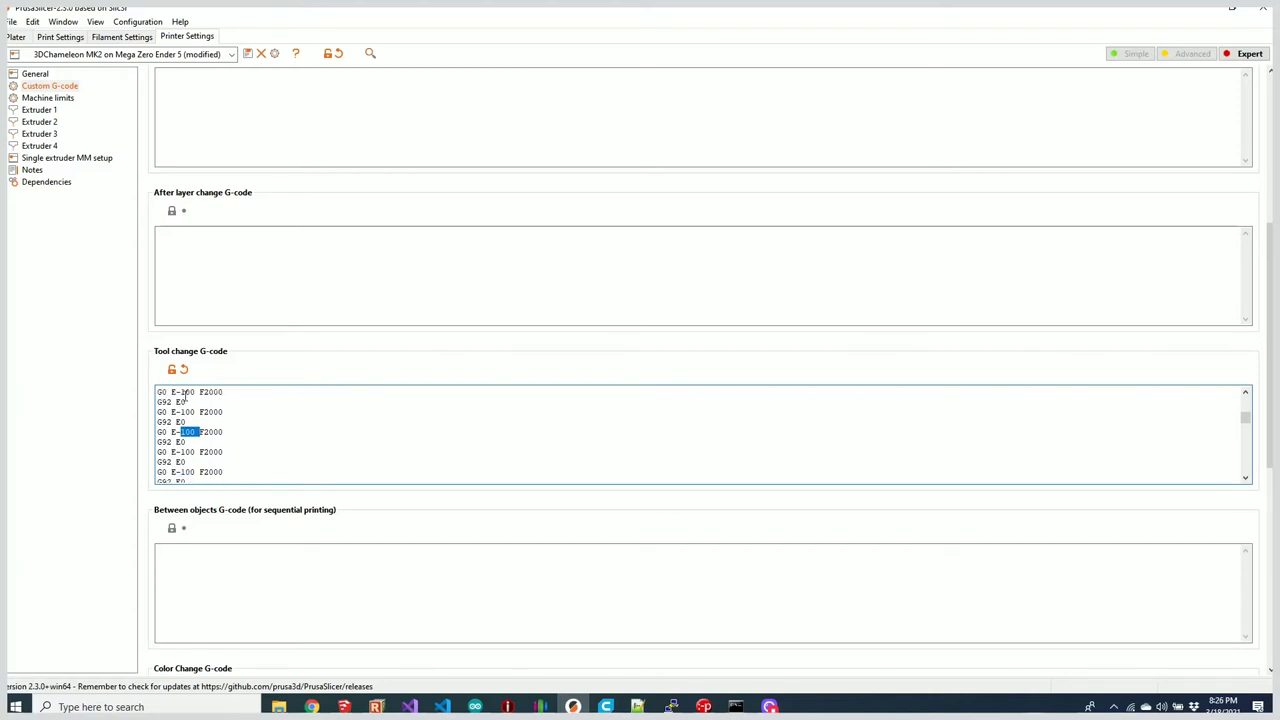
pyautogui.click(184, 452)
pyautogui.scroll(-1, 277, 451)
pyautogui.doubleClick(189, 442)
pyautogui.scroll(-1, 256, 451)
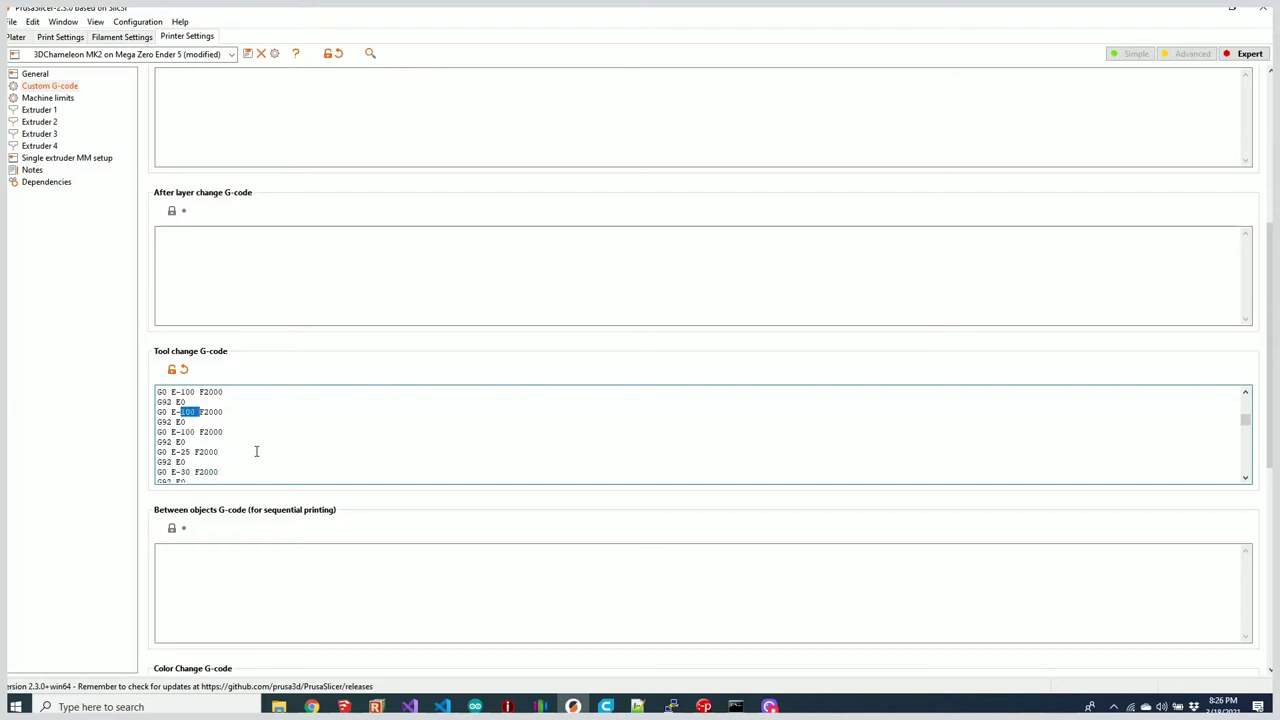
pyautogui.click(189, 431)
pyautogui.doubleClick(189, 431)
pyautogui.moveTo(171, 452)
pyautogui.mouseDown()
pyautogui.moveTo(182, 452)
pyautogui.moveTo(157, 442)
pyautogui.mouseUp()
pyautogui.scroll(-1, 343, 435)
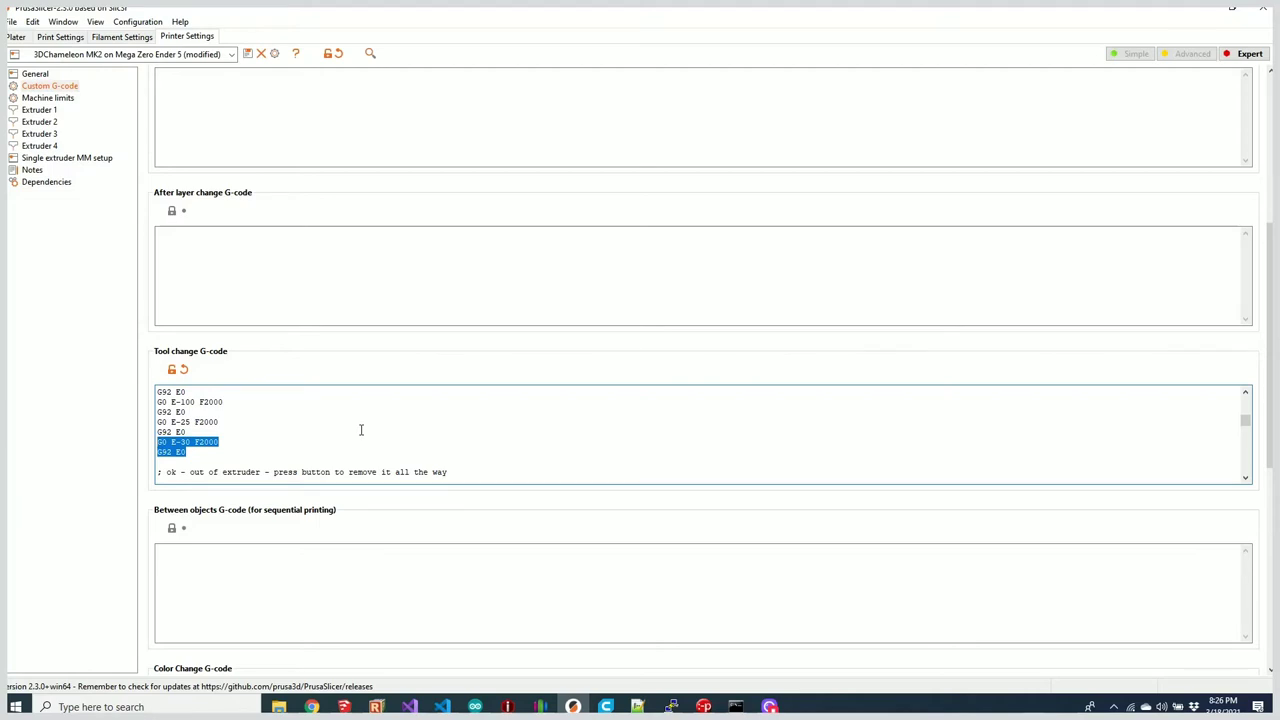
pyautogui.scroll(-10, 395, 400)
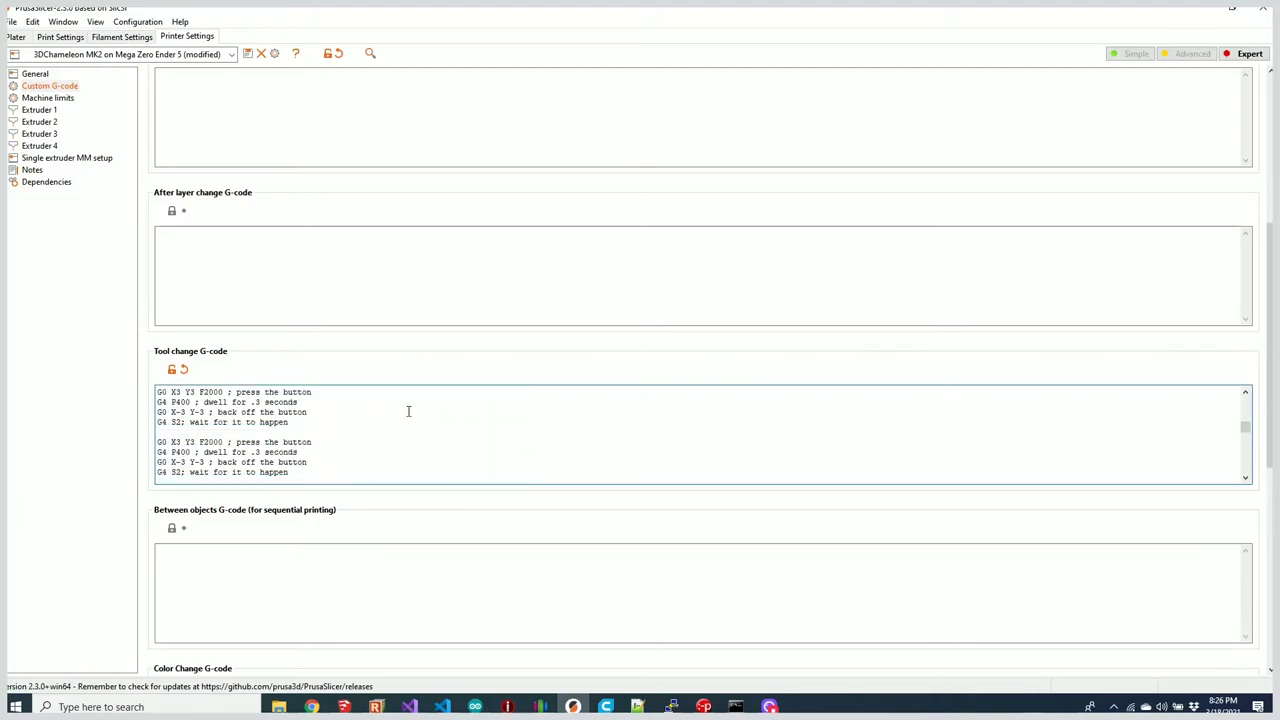
# - Read through the sections for button presses, filament unloading, extruder reset and next extruder selection in the Tool change G-code
pyautogui.scroll(-3, 230, 425)
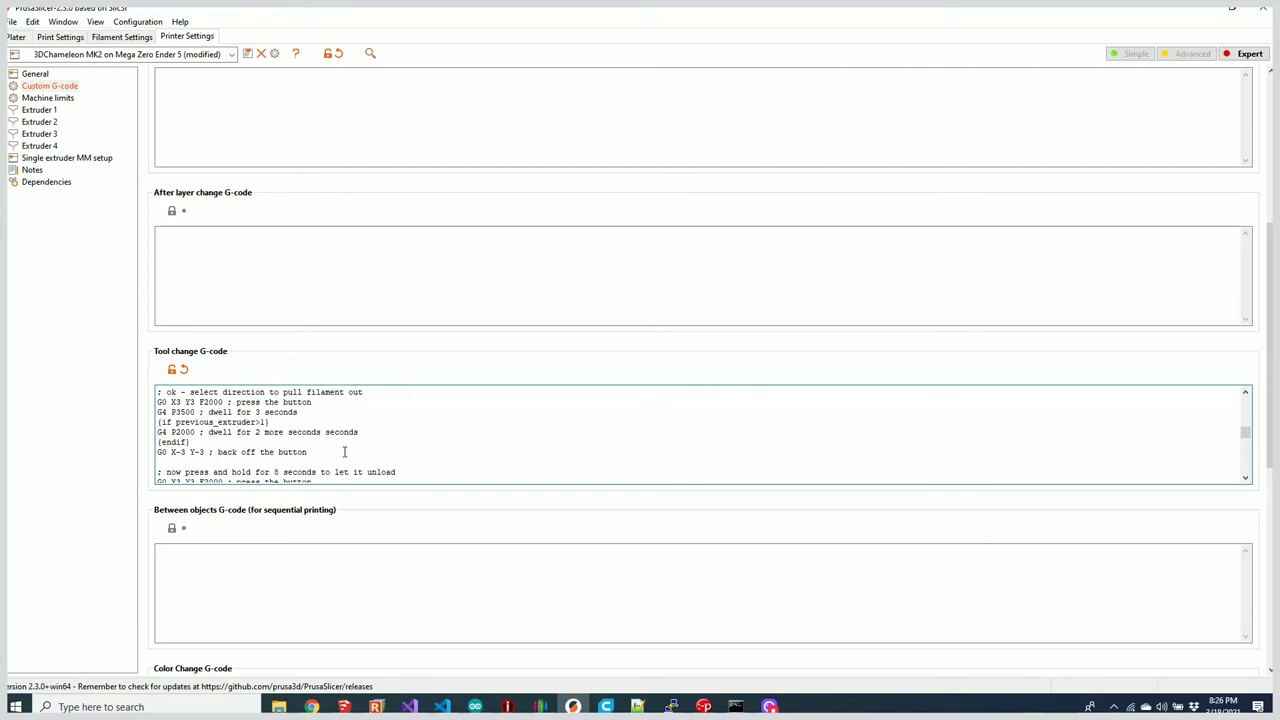
pyautogui.scroll(-3, 343, 451)
pyautogui.scroll(-10, 352, 436)
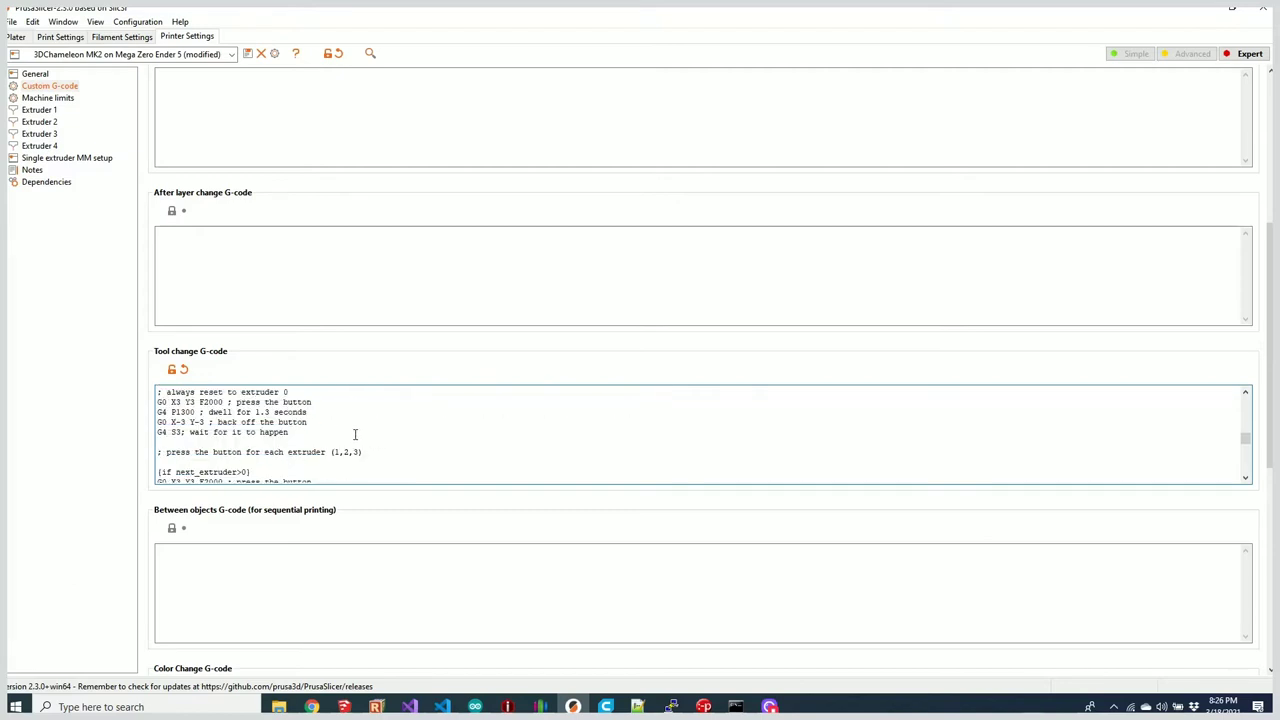
pyautogui.scroll(-10, 354, 435)
pyautogui.scroll(-10, 354, 436)
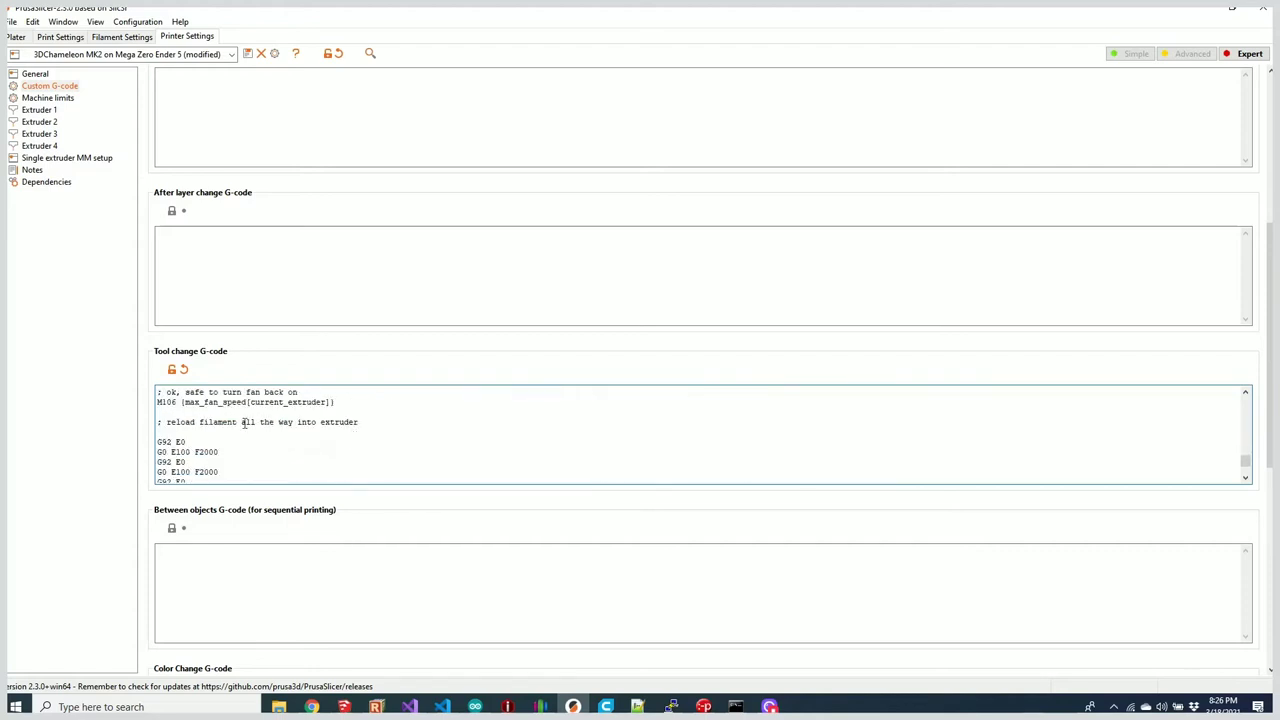
# - Find the section that reloads filament all the way into the extruder and check the web generator's extruder to hotend distance
pyautogui.doubleClick(175, 423)
pyautogui.scroll(-1, 383, 437)
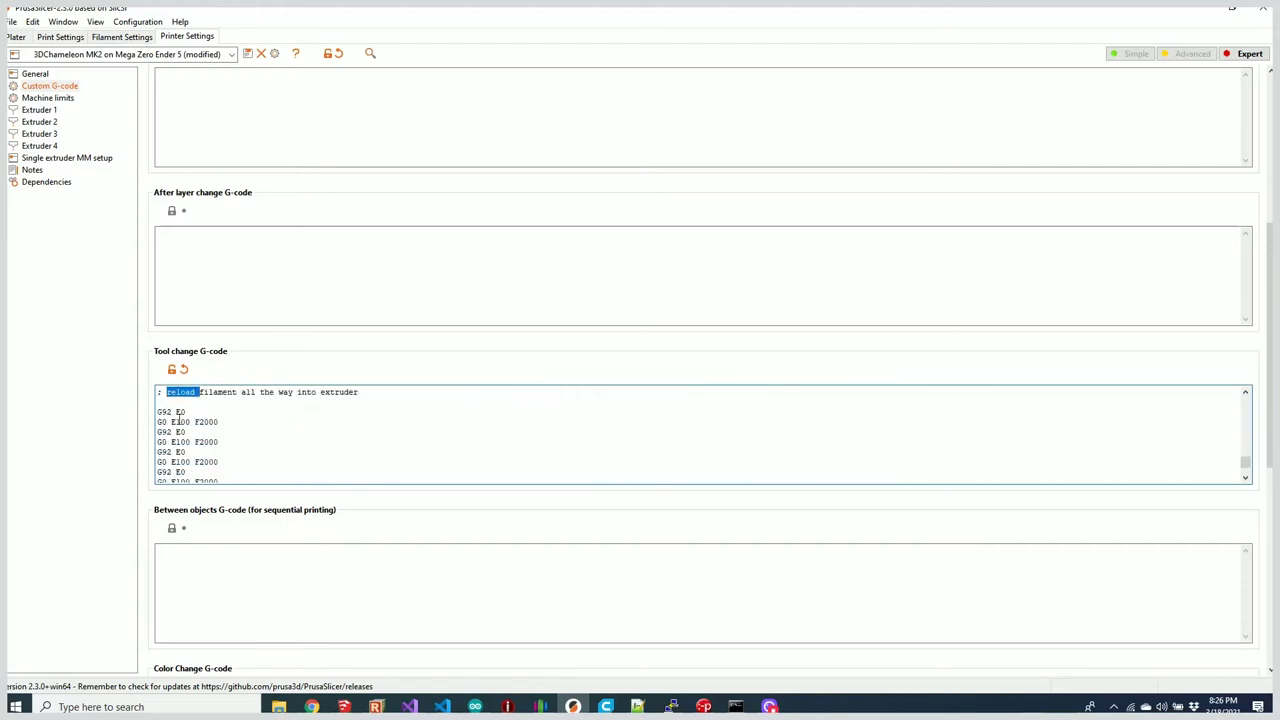
pyautogui.click(311, 706)
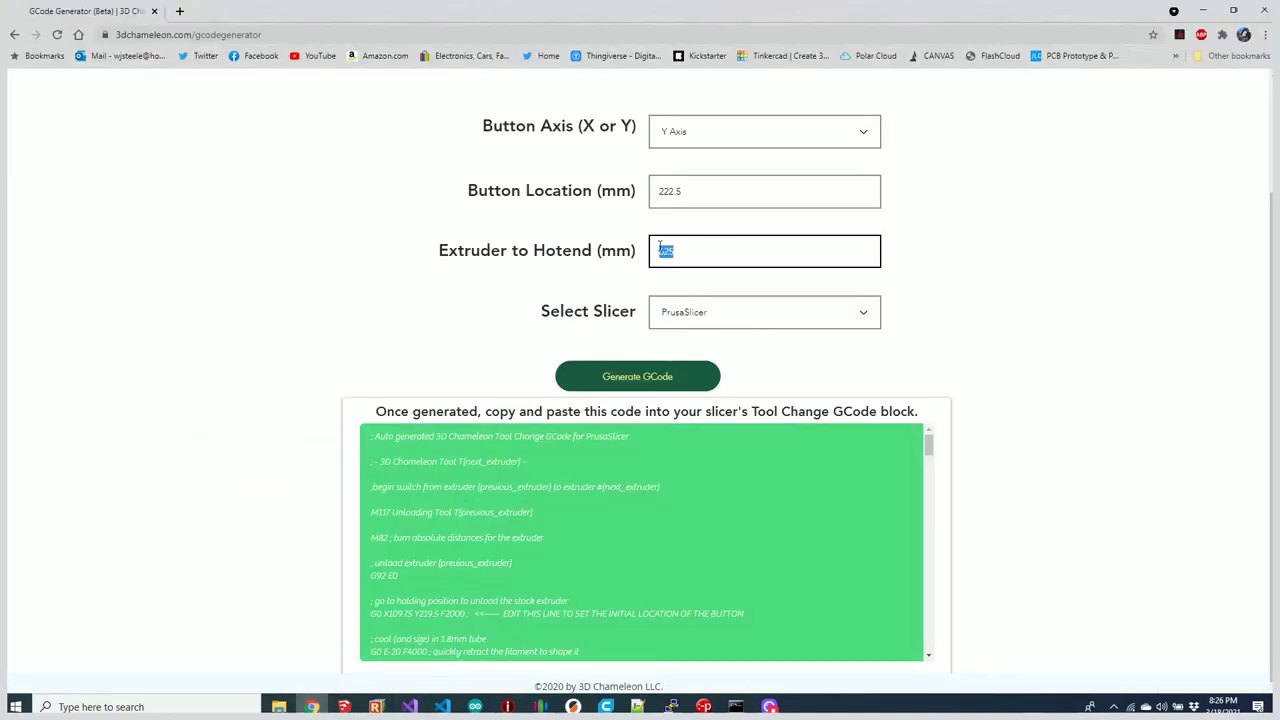
pyautogui.click(572, 706)
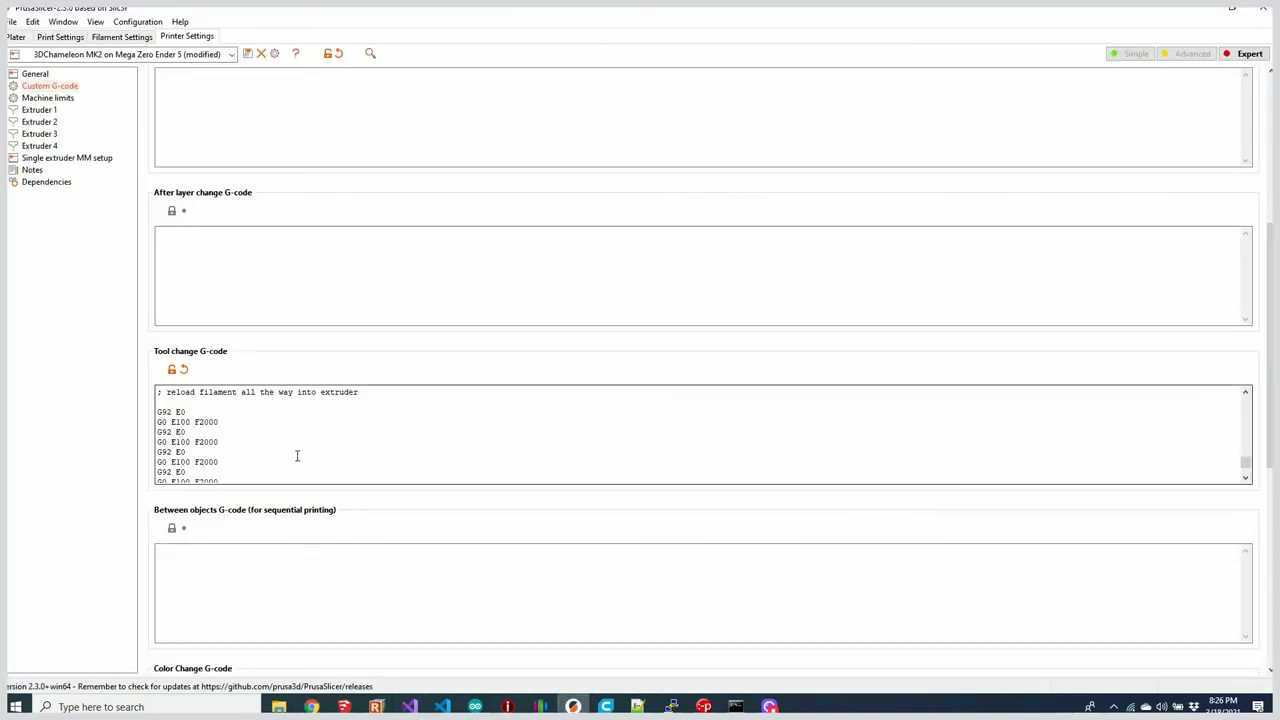
# - Step through the successive E100 loading moves in PrusaSlicer's reload section, down to the end of the code
pyautogui.doubleClick(181, 421)
pyautogui.doubleClick(181, 441)
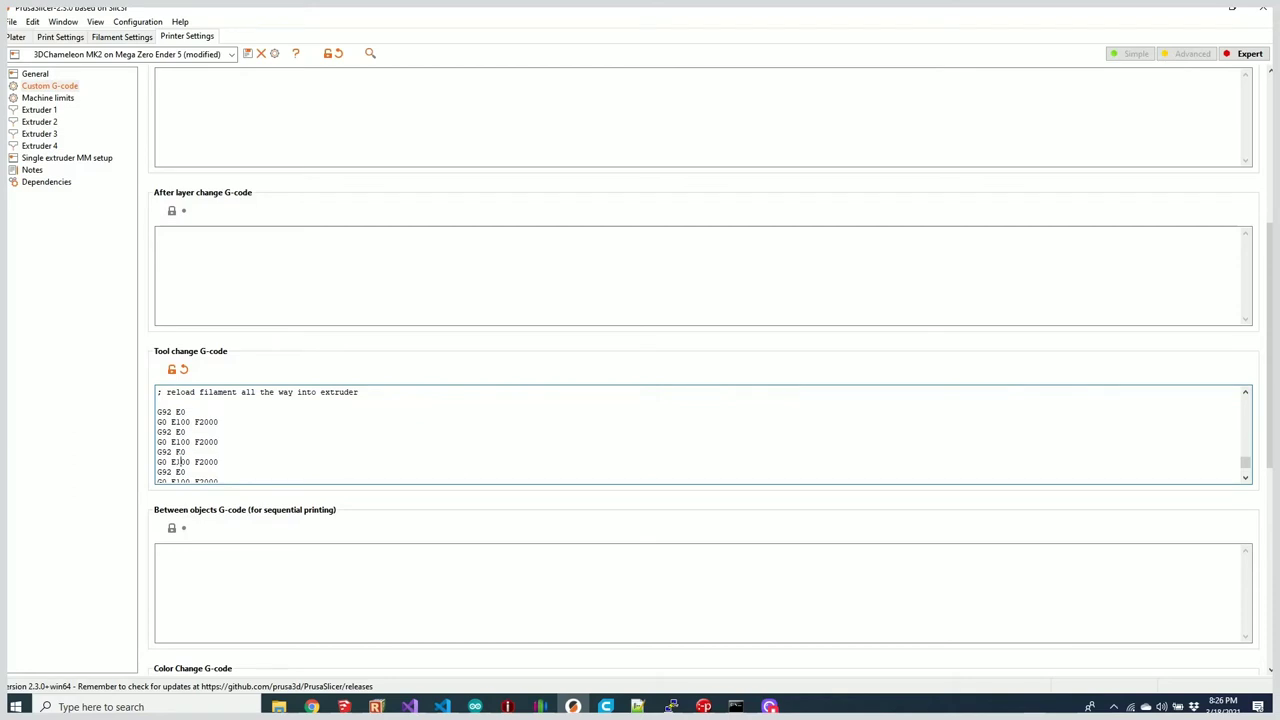
pyautogui.doubleClick(181, 461)
pyautogui.scroll(-1, 251, 436)
pyautogui.doubleClick(181, 401)
pyautogui.click(186, 411)
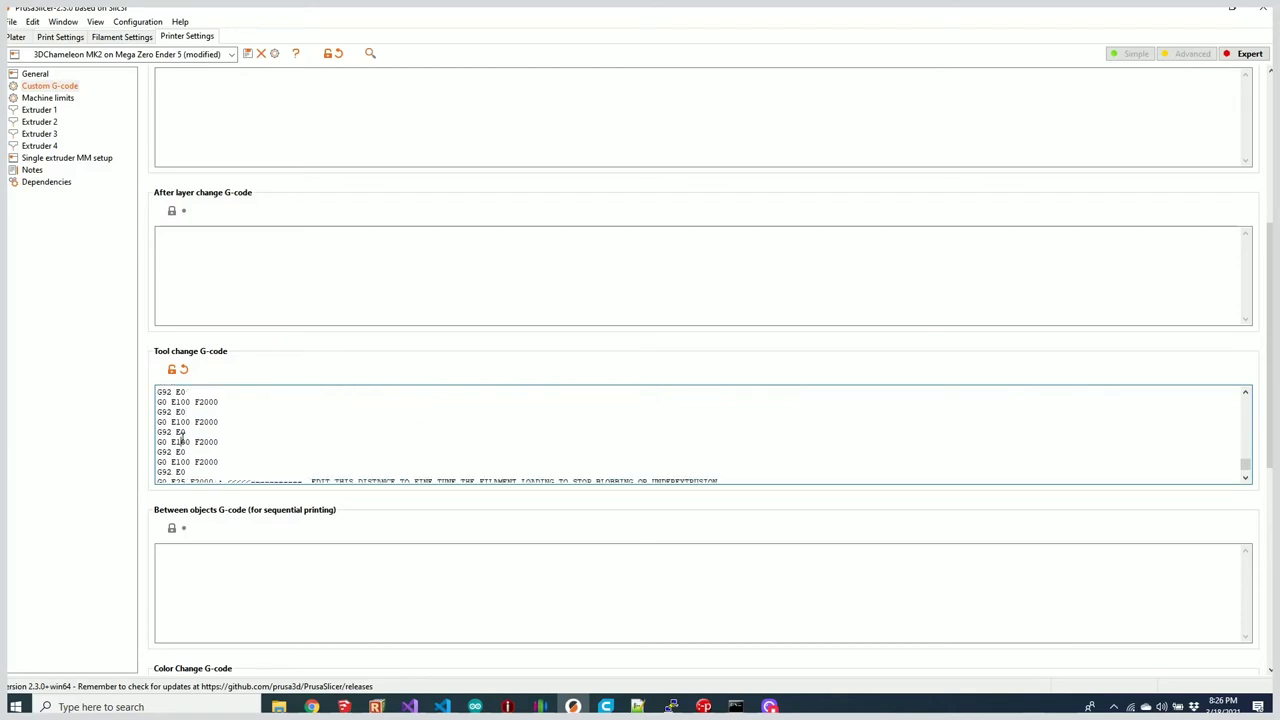
pyautogui.scroll(-1, 215, 454)
pyautogui.doubleClick(181, 452)
pyautogui.scroll(-1, 388, 409)
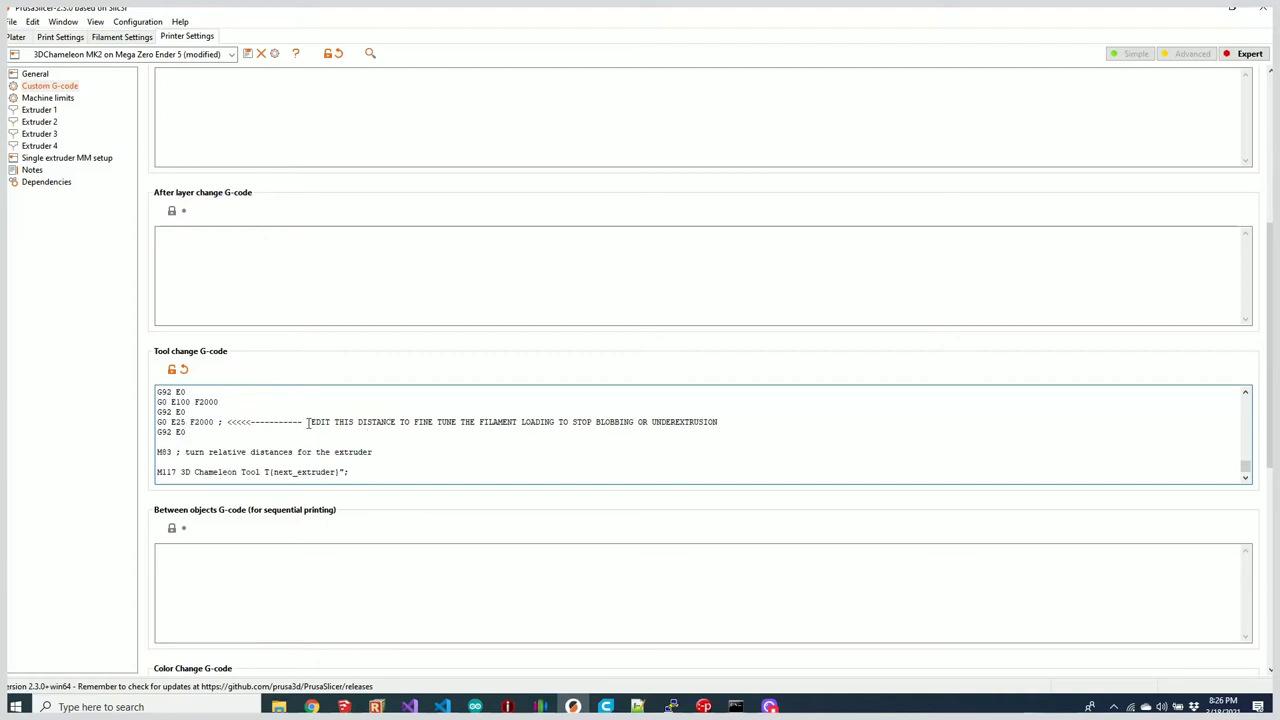
# - Examine the final loading line for fine-tuning the filament distance and compare its E value with the generator's extruder to hotend distance
pyautogui.moveTo(311, 422); pyautogui.dragTo(718, 422)
pyautogui.doubleClick(188, 421)
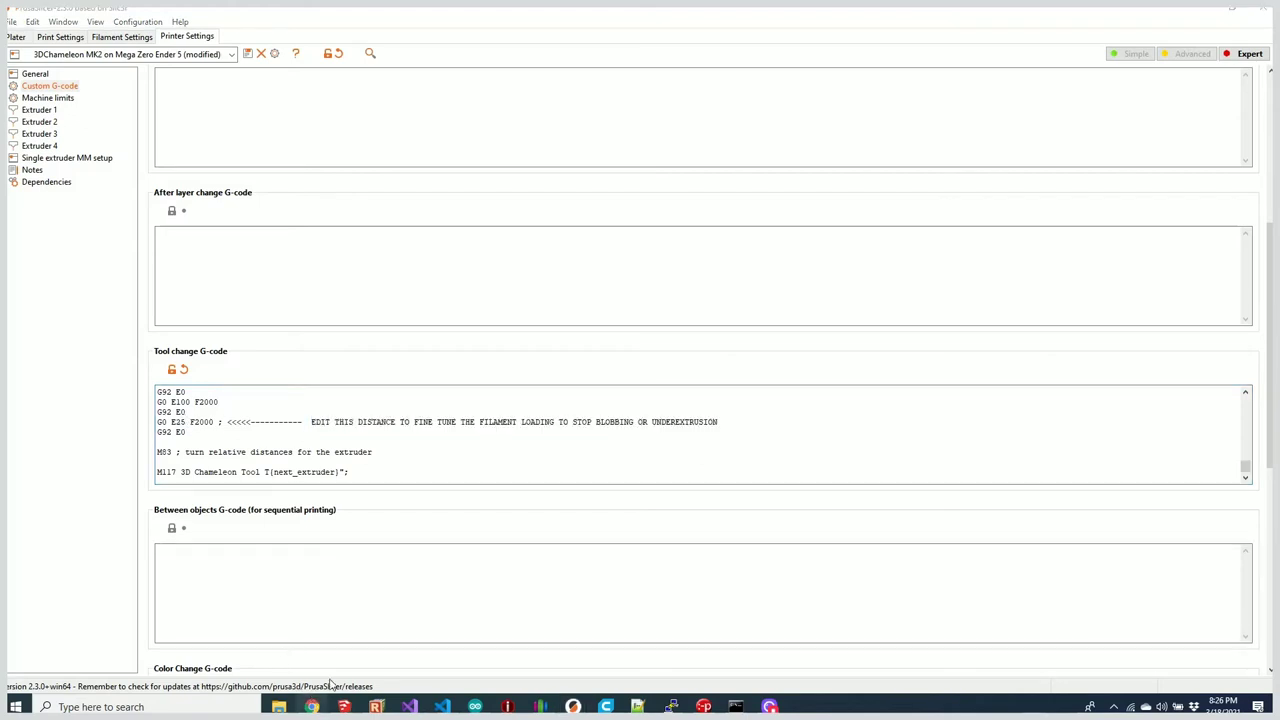
pyautogui.click(314, 706)
pyautogui.click(686, 251)
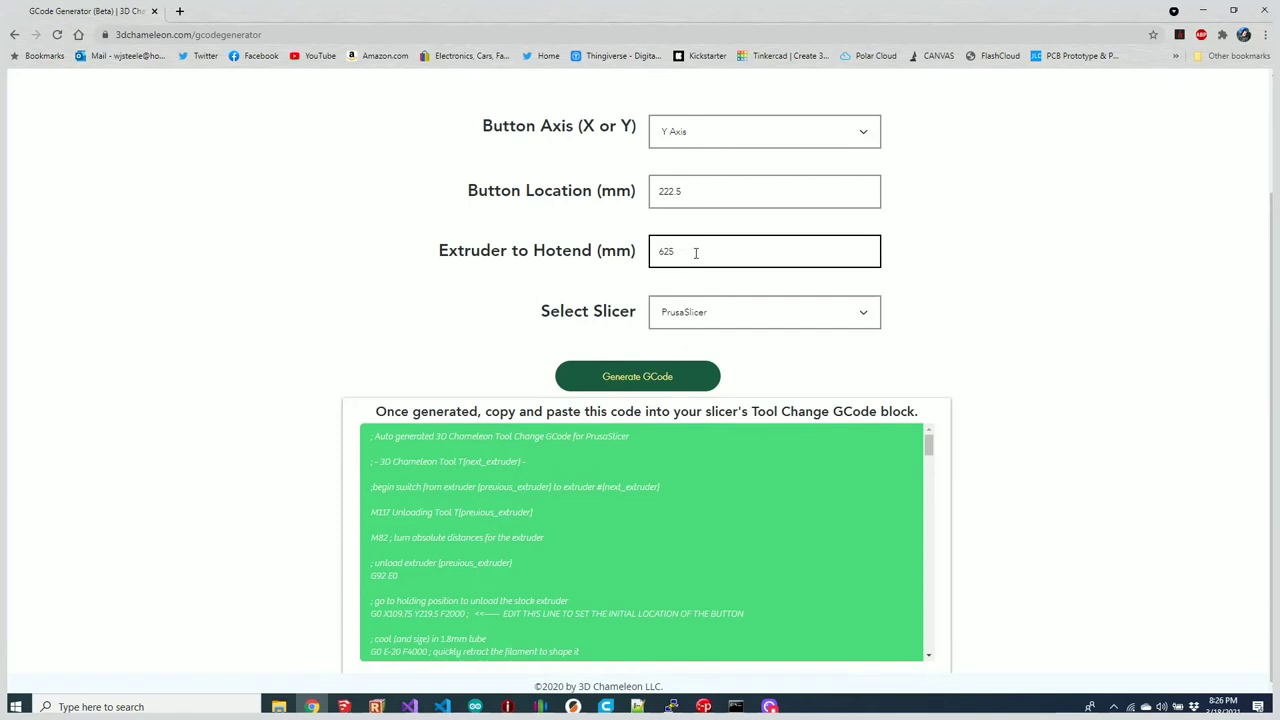
pyautogui.doubleClick(694, 251)
pyautogui.click(573, 706)
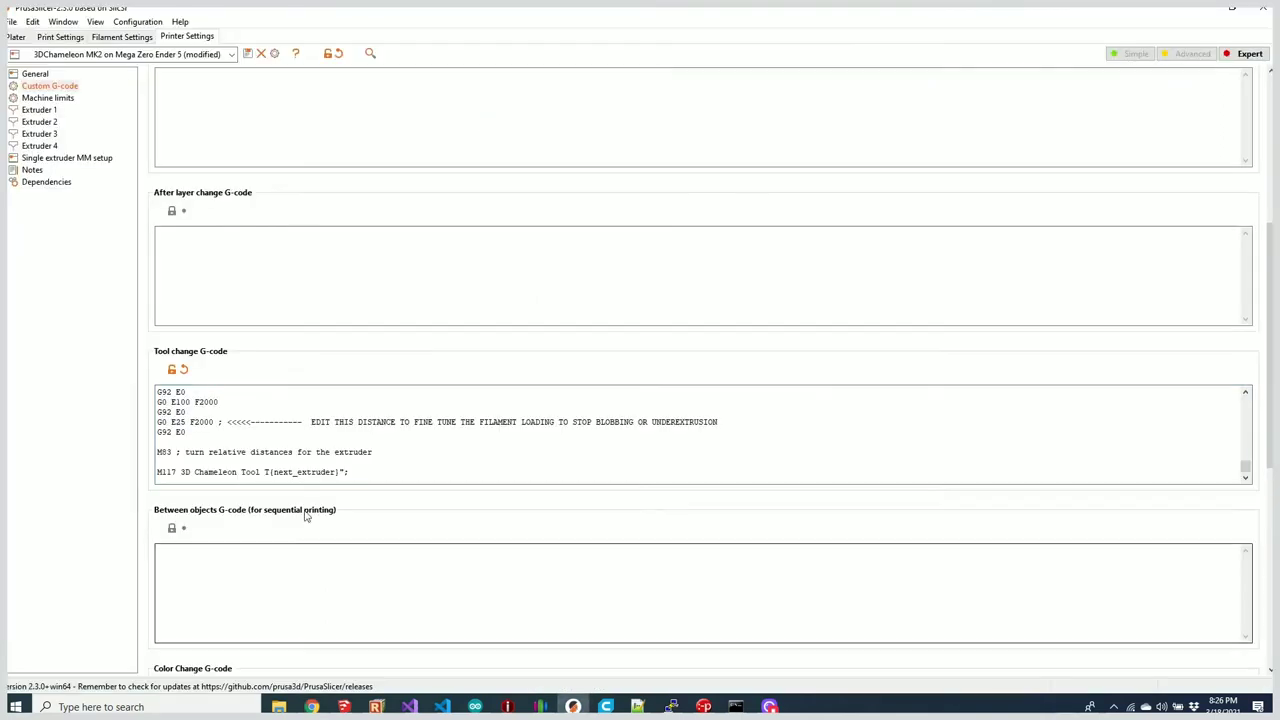
pyautogui.doubleClick(176, 422)
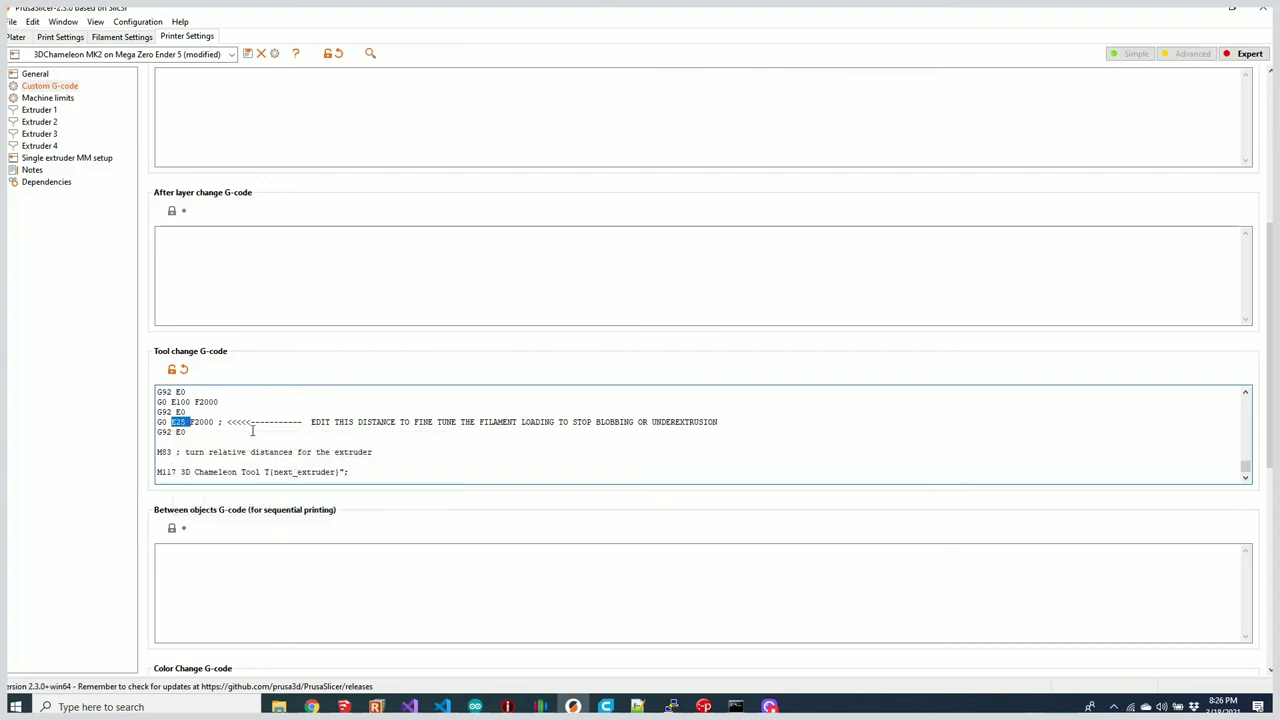
# - Replace the whole Tool change G-code with the copied generator code once more
pyautogui.click(390, 453)
pyautogui.hotkey('ctrl', 'a')
pyautogui.hotkey('ctrl', 'v')
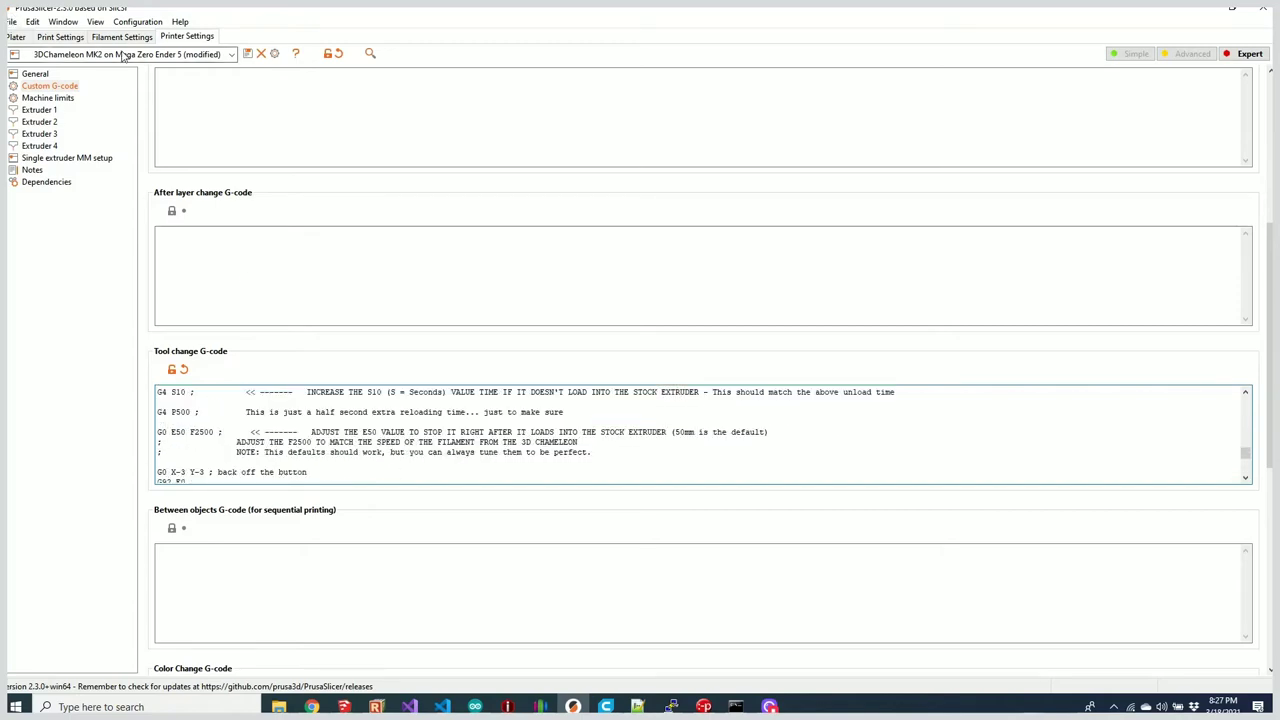
# - Import 3DChameleon_Mk2_Switch_Cover.stl from the Downloads folder onto the print bed
pyautogui.click(15, 37)
pyautogui.click(290, 62)
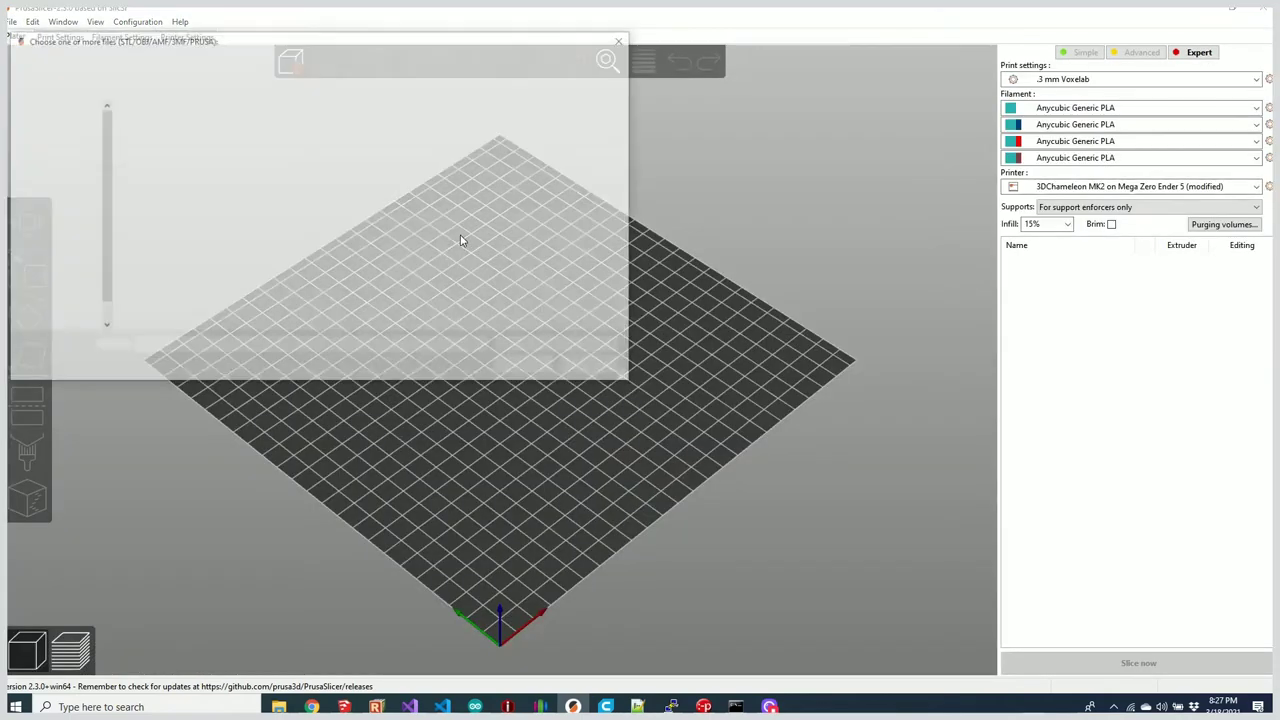
pyautogui.scroll(-5, 157, 157)
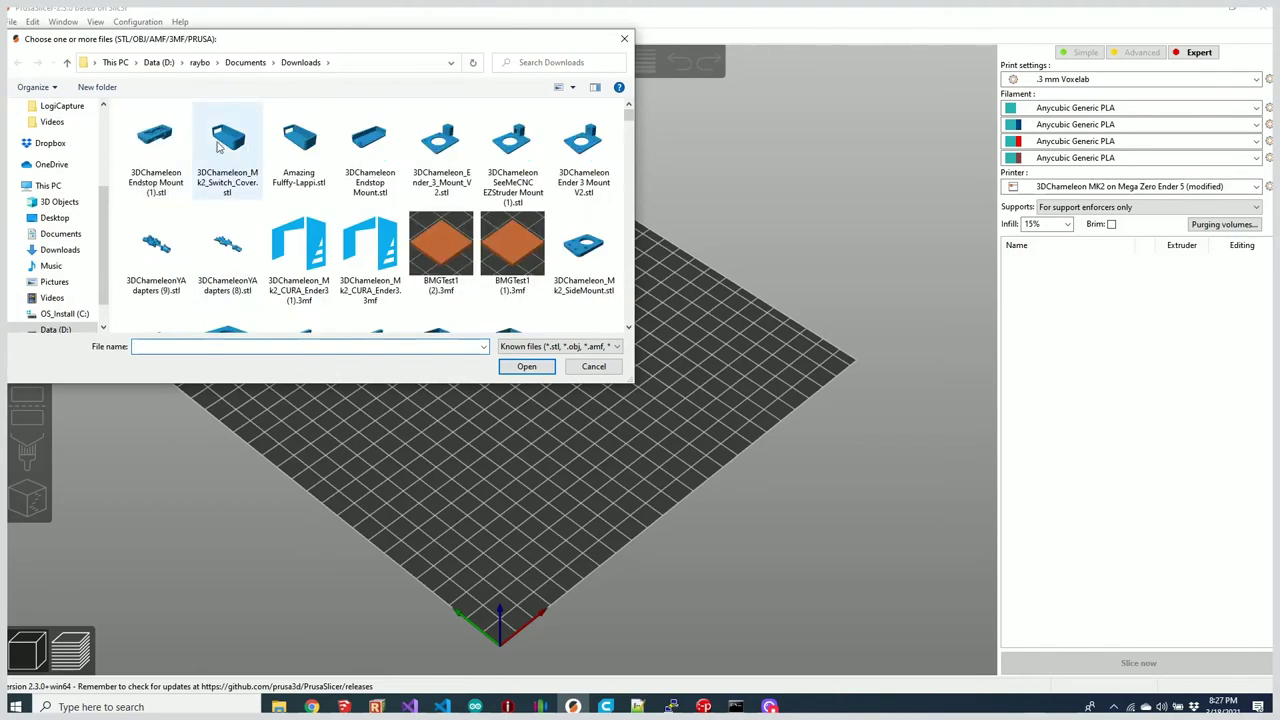
pyautogui.click(227, 150)
pyautogui.click(534, 365)
# - Duplicate the switch cover three times and auto-arrange the four covers on the bed
pyautogui.moveTo(672, 425); pyautogui.dragTo(527, 405)
pyautogui.hotkey('ctrl', 'c')
pyautogui.hotkey('ctrl', 'v')
pyautogui.hotkey('ctrl', 'v')
pyautogui.hotkey('ctrl', 'v')
pyautogui.click(378, 61)
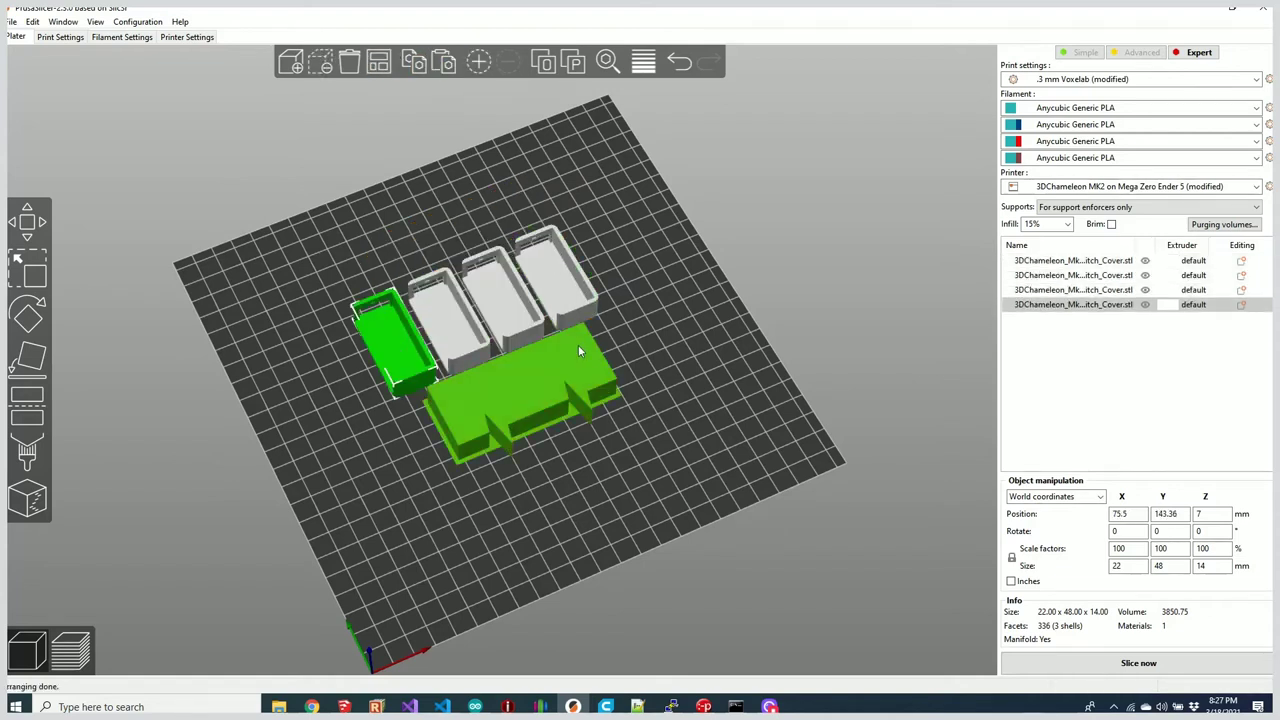
# - Reposition the four covers as a group toward the front of the bed, with the wipe tower behind them
pyautogui.hotkey('ctrl', 'a')
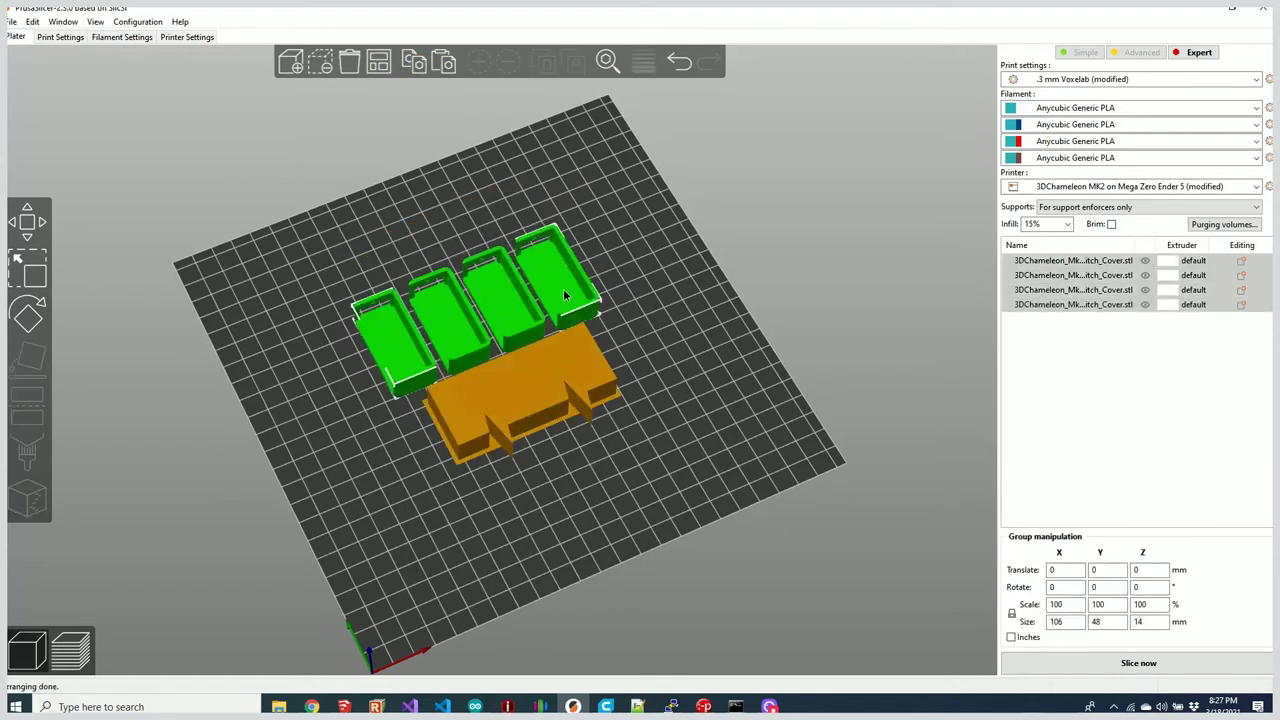
pyautogui.moveTo(563, 298); pyautogui.dragTo(472, 214)
pyautogui.moveTo(748, 477); pyautogui.dragTo(657, 446)
# - Assign extruder 1 to the first switch cover in the object list and extruder 2 to the second
pyautogui.click(1195, 261)
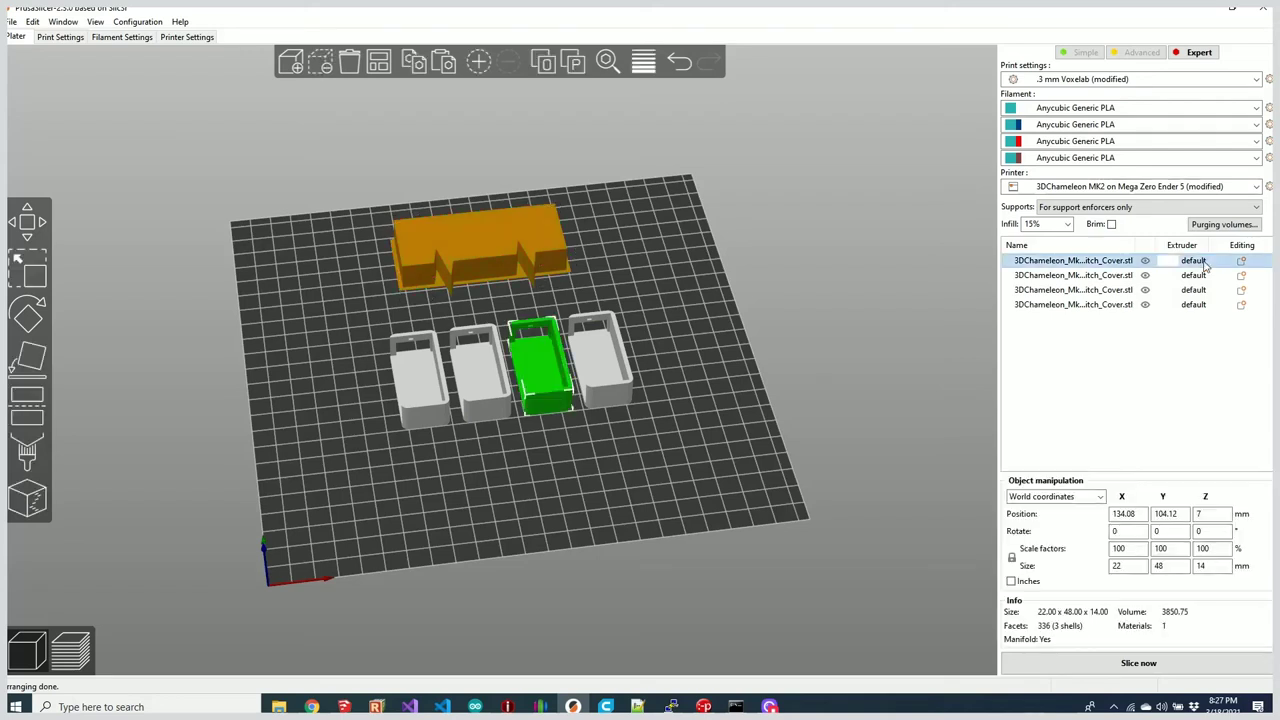
pyautogui.click(1205, 261)
pyautogui.click(1203, 261)
pyautogui.click(1196, 287)
pyautogui.click(1205, 275)
pyautogui.click(1205, 275)
pyautogui.click(1205, 275)
pyautogui.click(1196, 314)
# - Assign extruder 3 to the third switch cover in the object list and extruder 4 to the fourth
pyautogui.click(1200, 290)
pyautogui.click(1200, 290)
pyautogui.click(1205, 290)
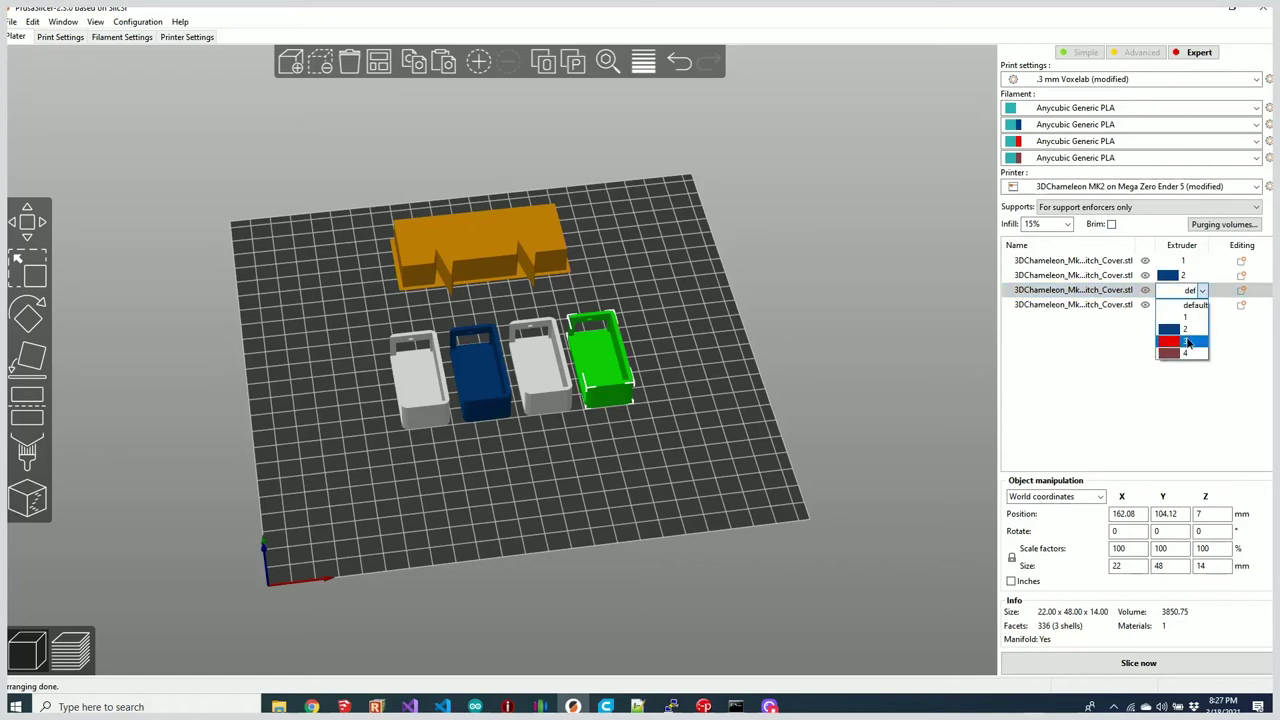
pyautogui.click(1196, 340)
pyautogui.click(1200, 305)
pyautogui.click(1200, 305)
pyautogui.click(1205, 305)
pyautogui.click(1196, 371)
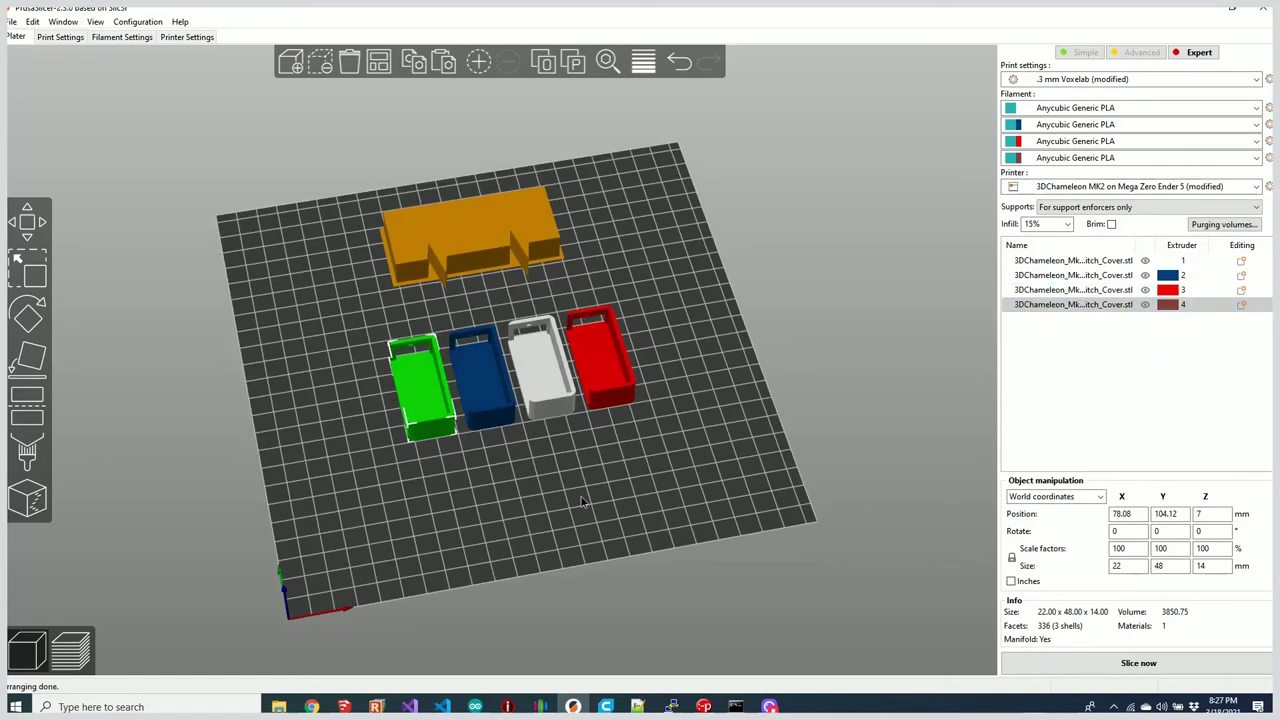
# - Slice the plate and export the G-code to the Desktop as Test.gcode
pyautogui.click(578, 496)
pyautogui.click(1138, 663)
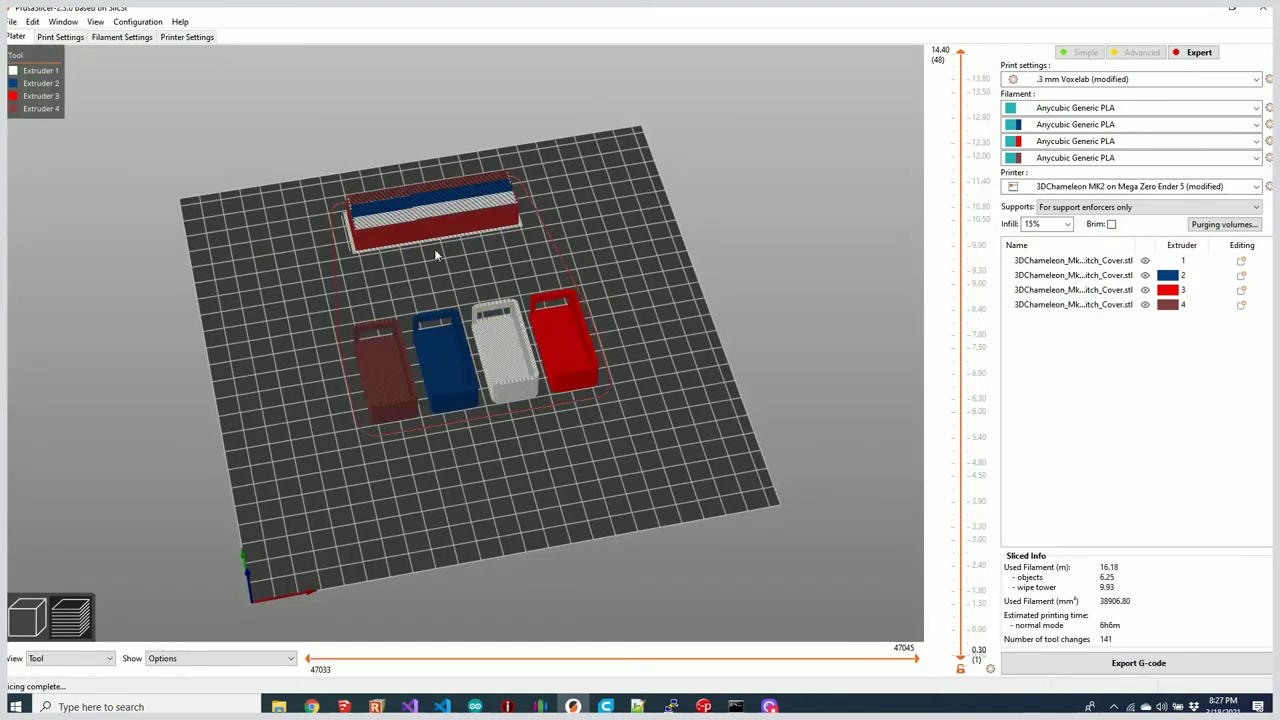
pyautogui.click(1138, 663)
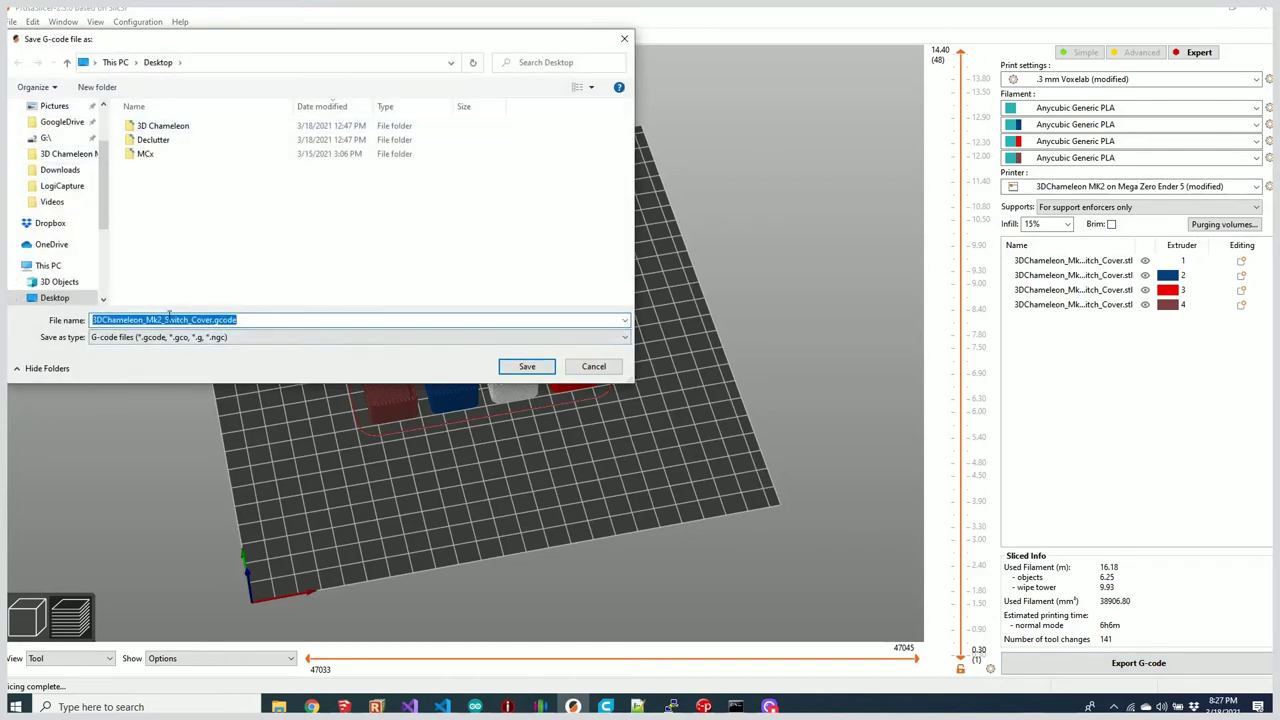
pyautogui.doubleClick(212, 322)
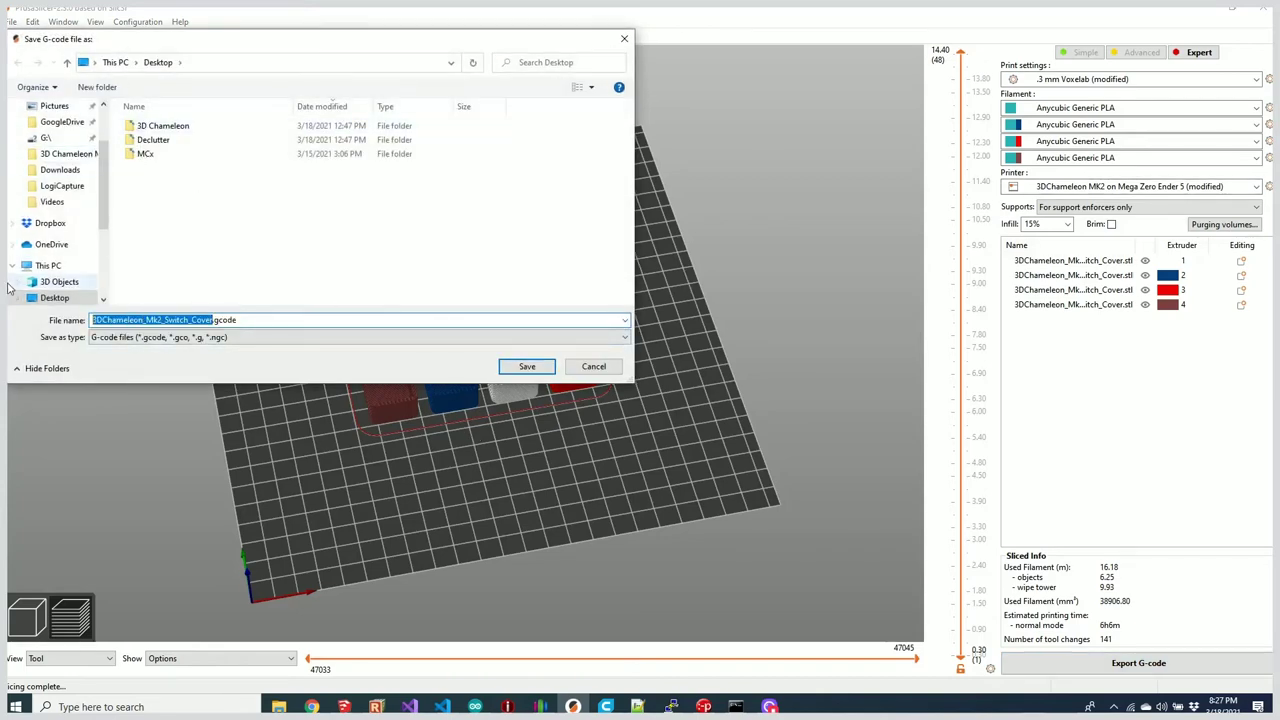
pyautogui.write('Test')
pyautogui.press('Return')
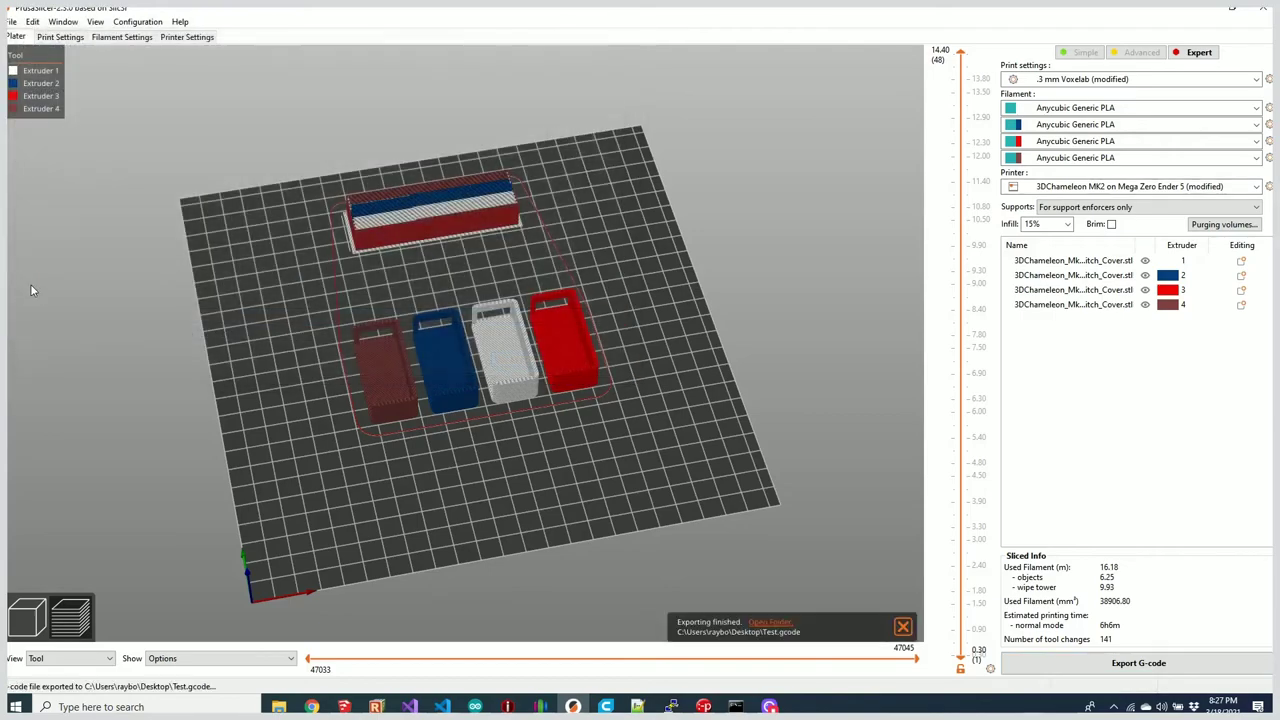
# - Open the exported Test.gcode from the desktop in Notepad++
pyautogui.press('super+d')
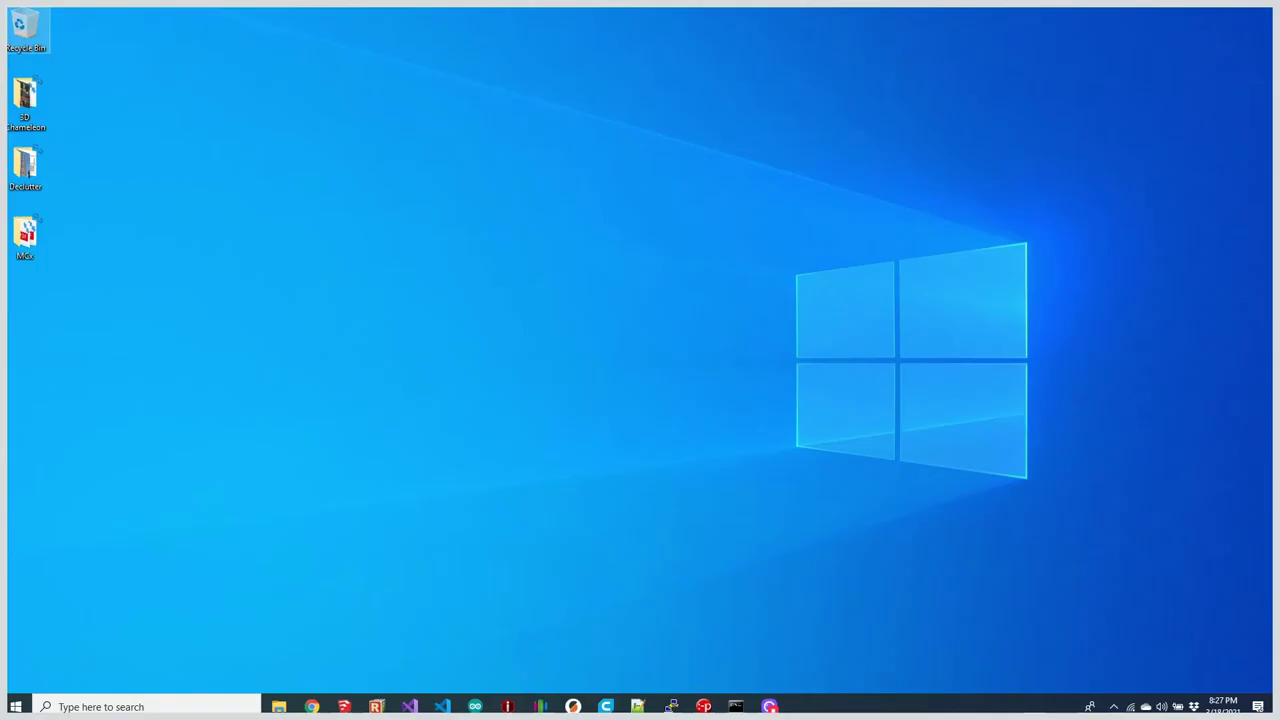
pyautogui.rightClick(27, 313)
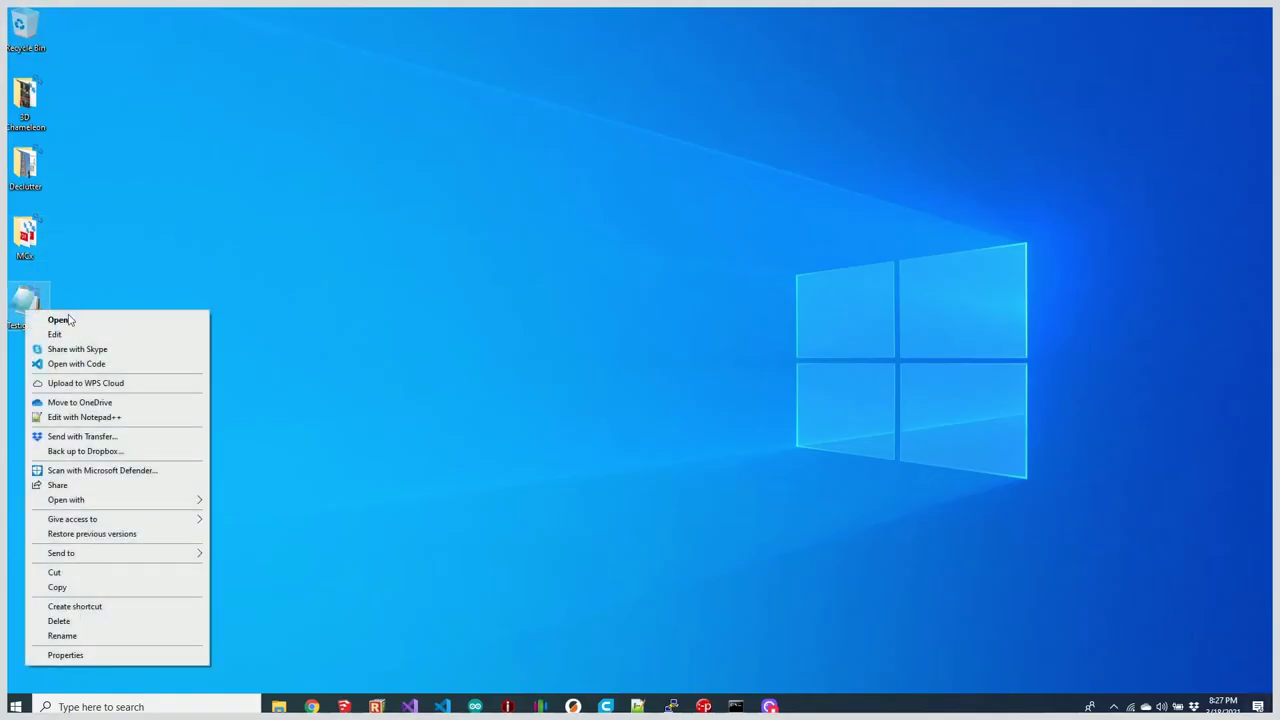
pyautogui.click(150, 422)
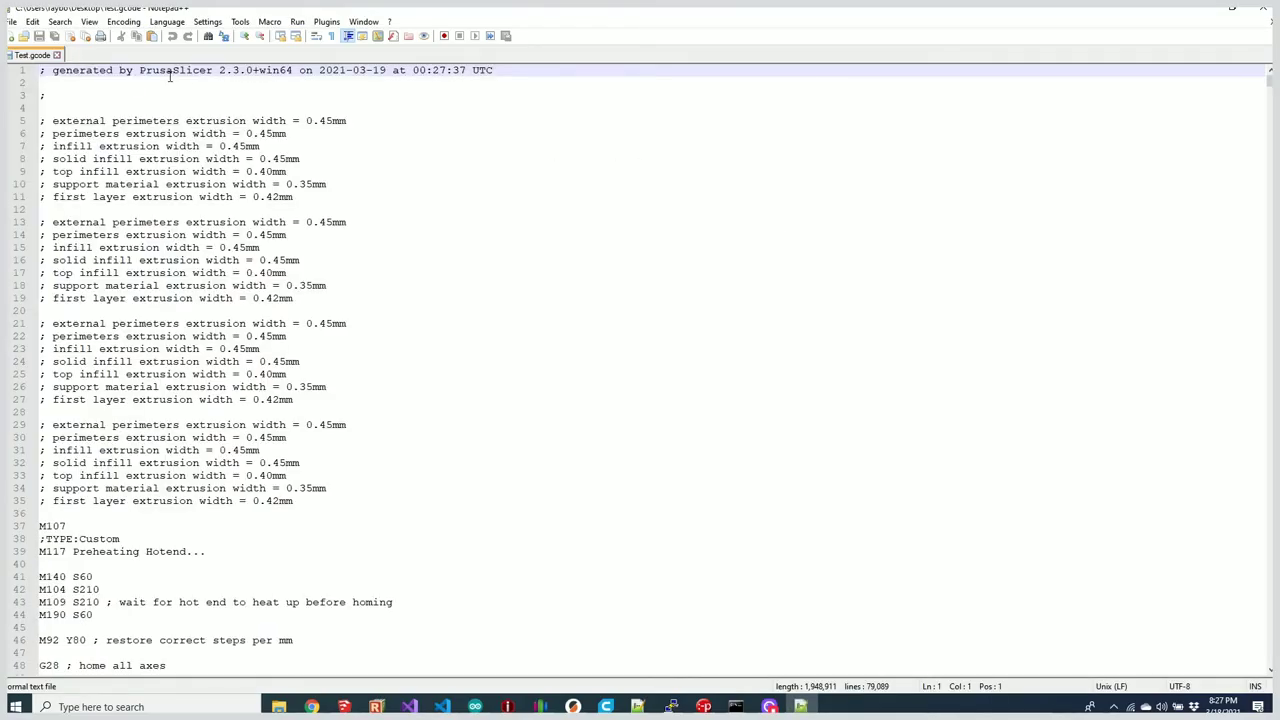
# - Locate the auto-generated 3D Chameleon tool change header in Test.gcode and examine the tool number in its unloading message
pyautogui.scroll(-4, 362, 256)
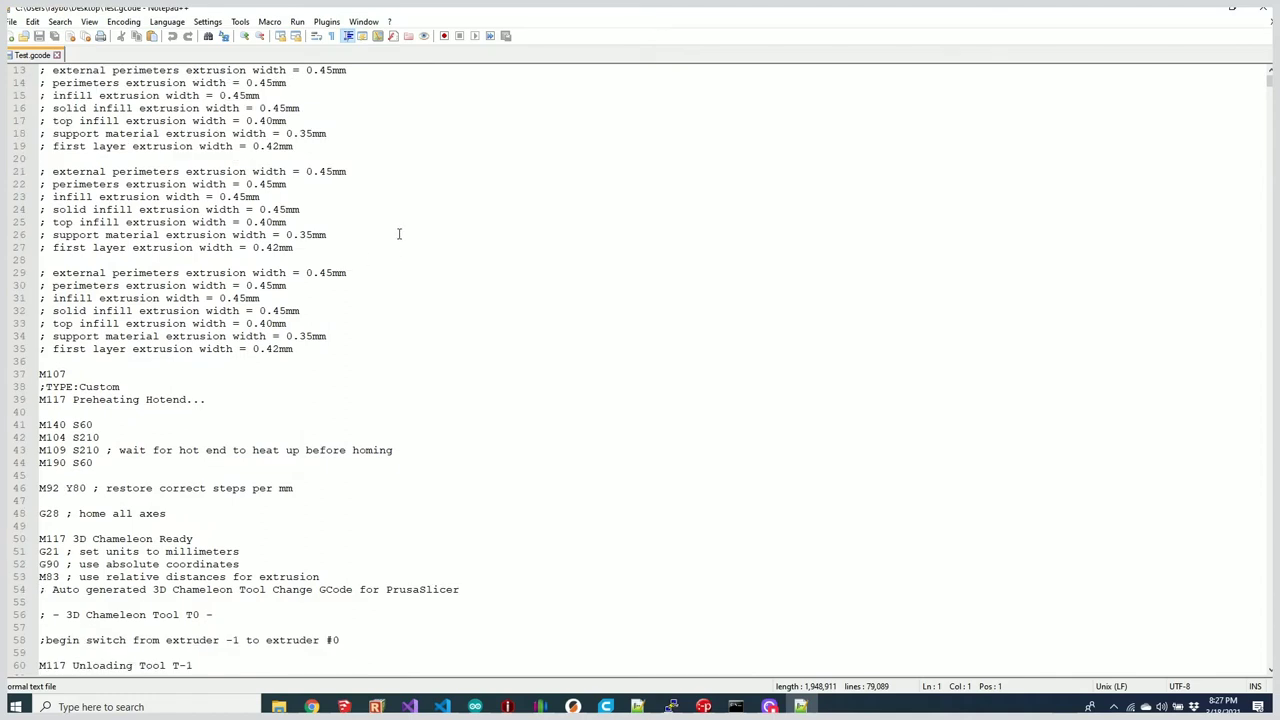
pyautogui.scroll(-3, 399, 234)
pyautogui.moveTo(42, 475); pyautogui.dragTo(460, 475)
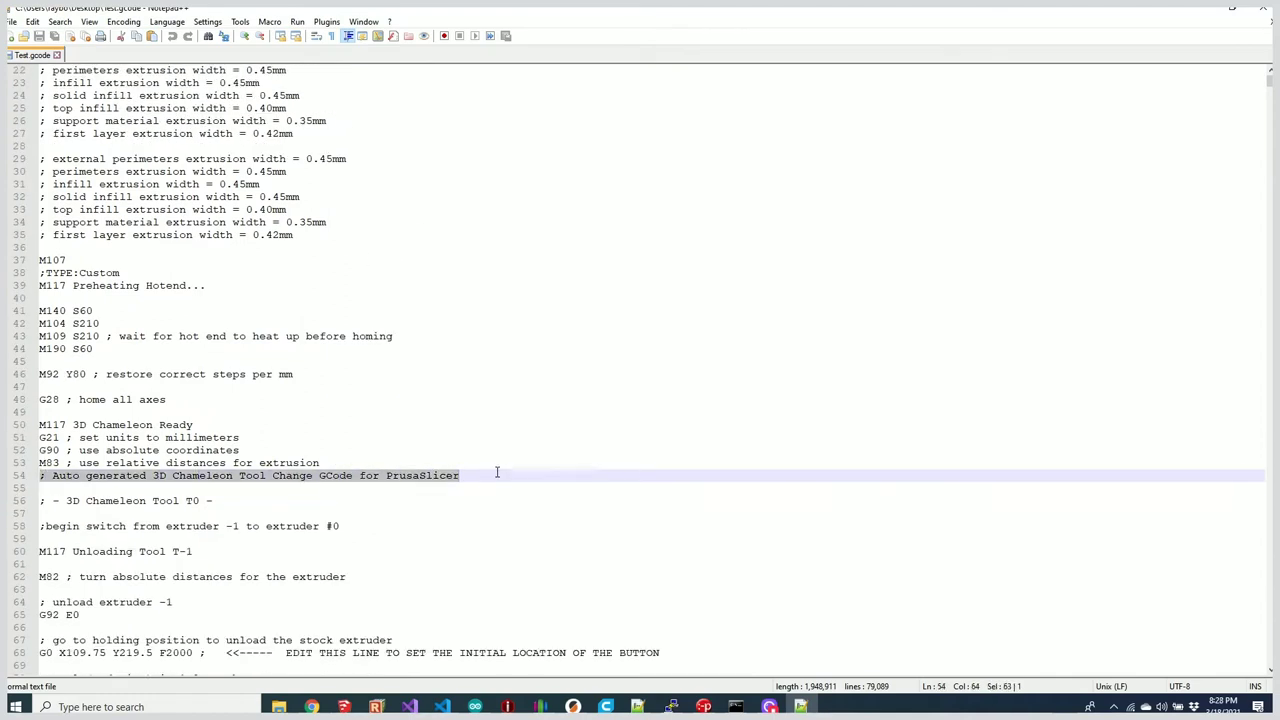
pyautogui.scroll(-5, 706, 380)
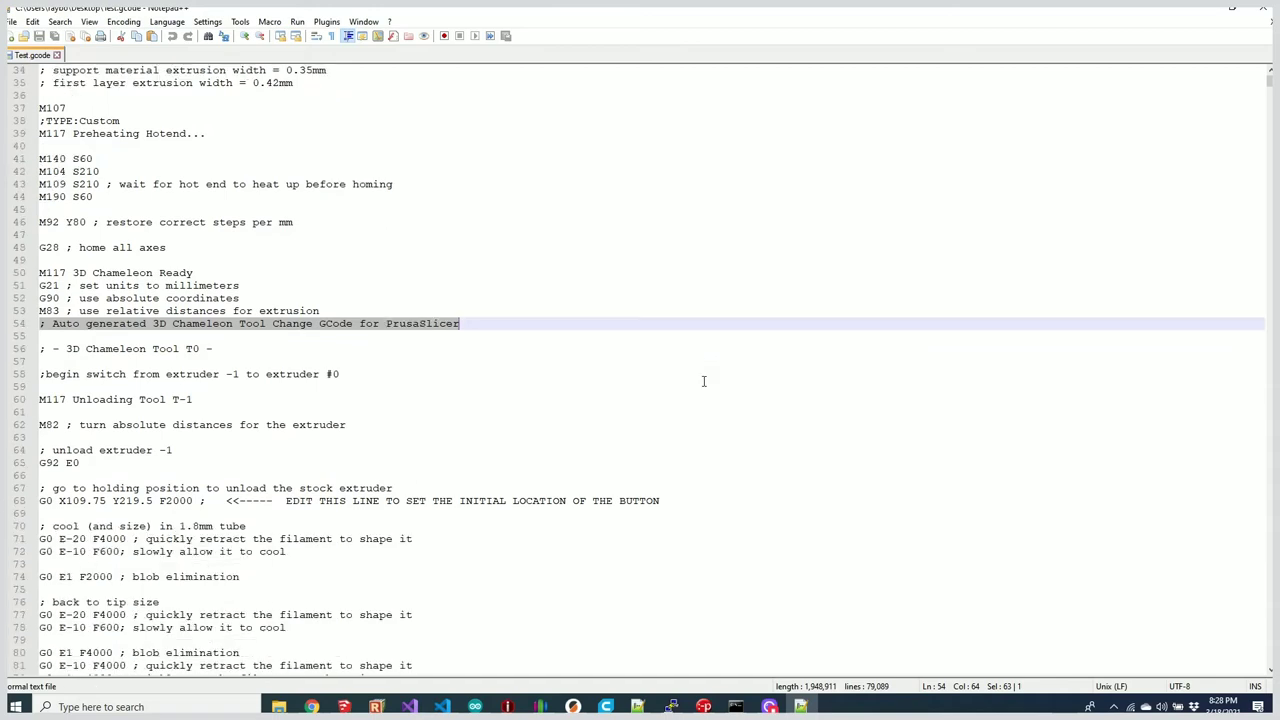
pyautogui.scroll(-1, 702, 381)
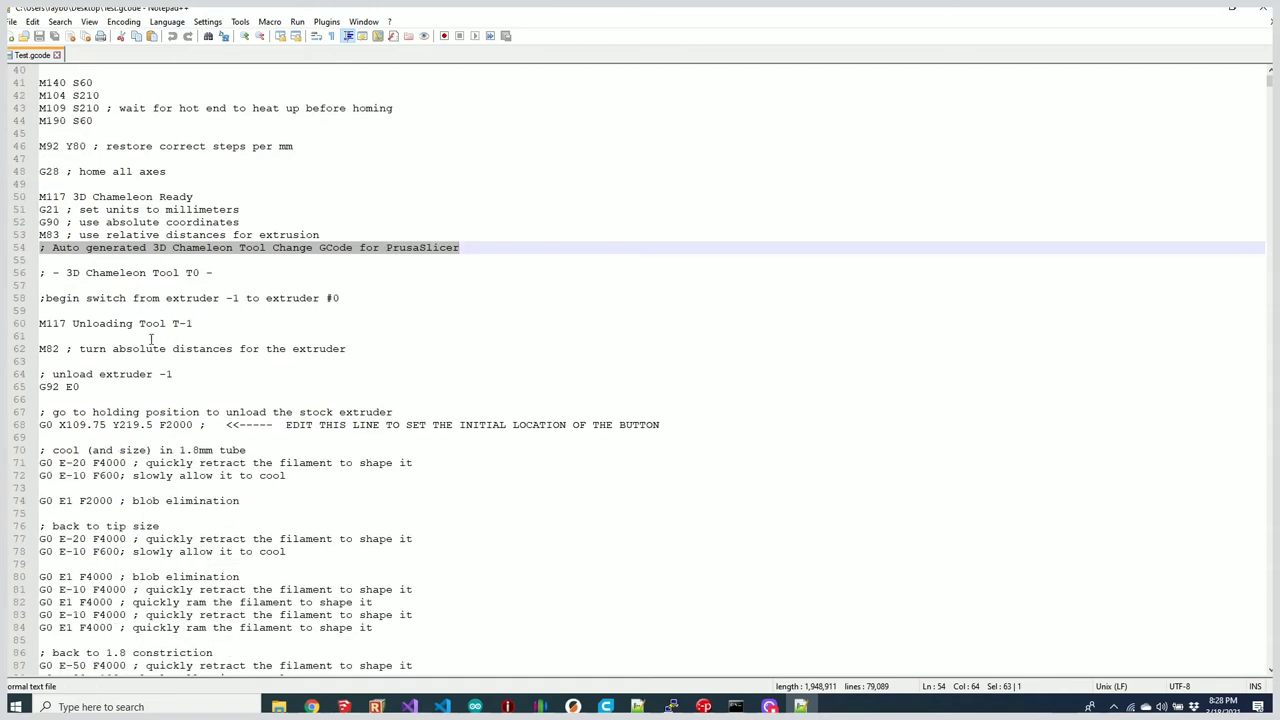
pyautogui.moveTo(172, 324); pyautogui.dragTo(192, 325)
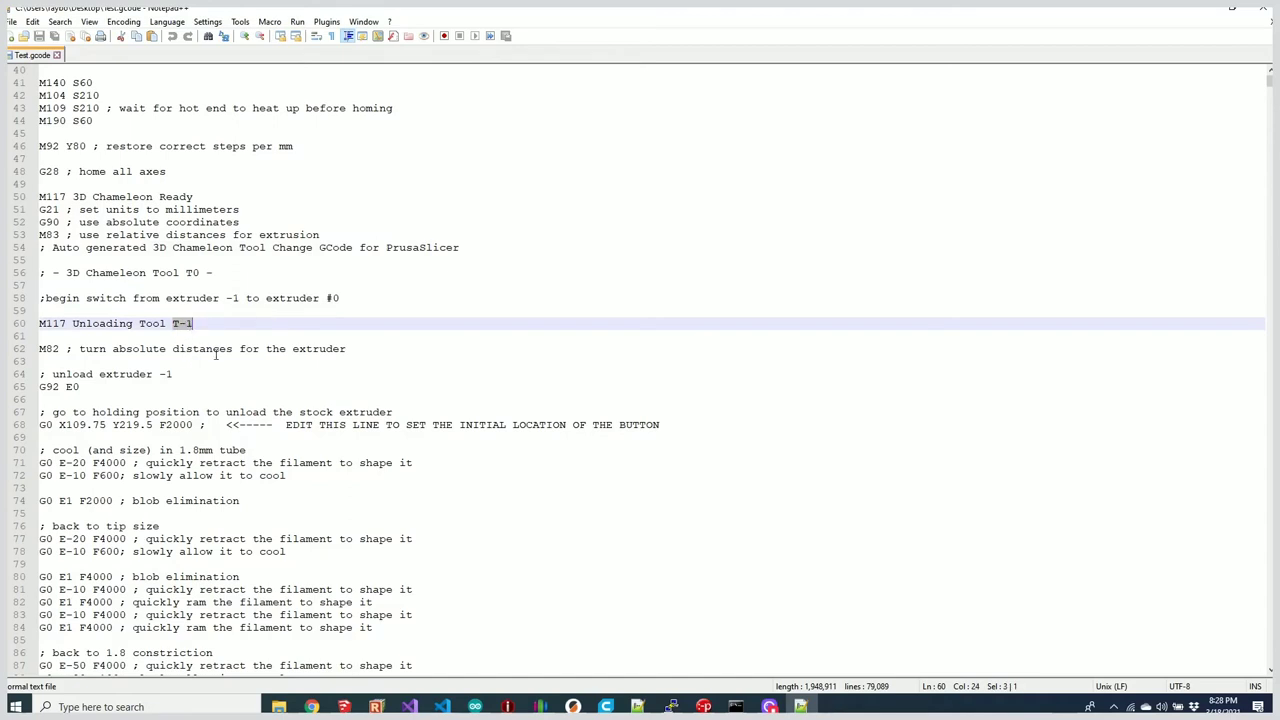
# - Examine the button position line, the retraction moves and the filament reload section of the first tool change in Test.gcode
pyautogui.scroll(-2, 216, 352)
pyautogui.moveTo(39, 349); pyautogui.dragTo(198, 349)
pyautogui.scroll(-10, 438, 398)
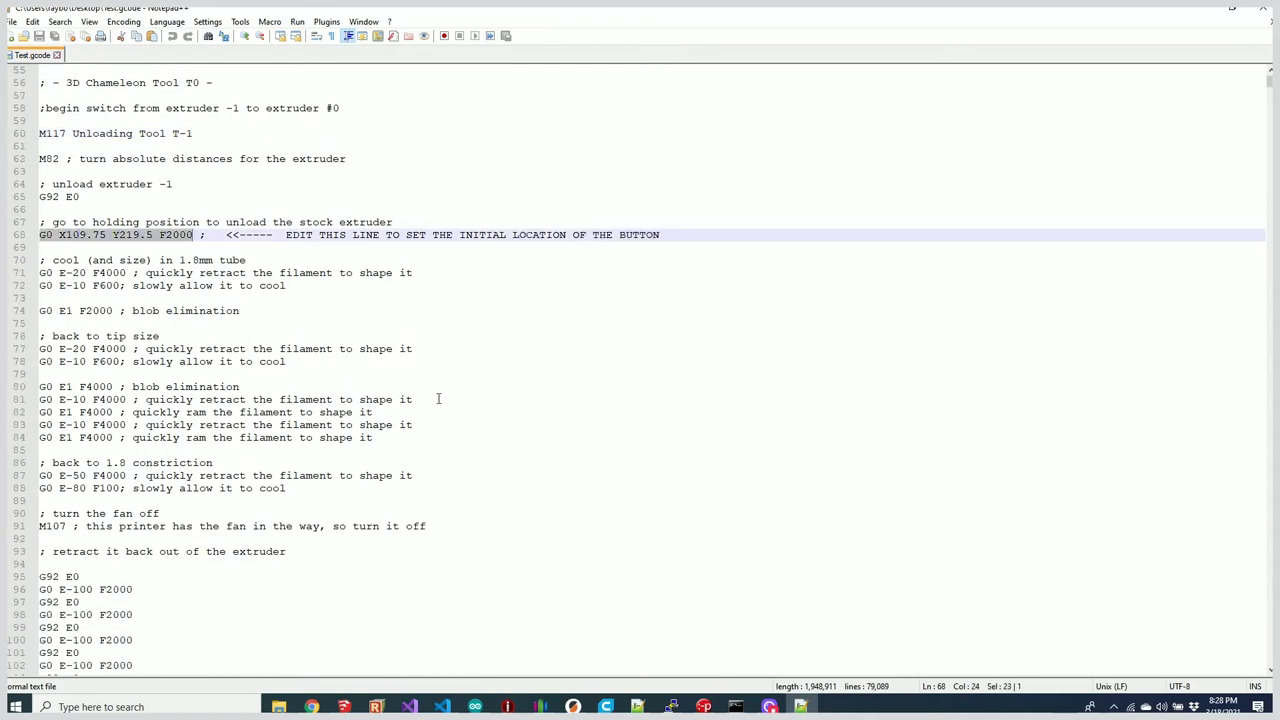
pyautogui.moveTo(40, 310); pyautogui.dragTo(40, 500)
pyautogui.click(89, 490)
pyautogui.doubleClick(79, 500)
pyautogui.scroll(-17, 343, 394)
pyautogui.scroll(-20, 344, 396)
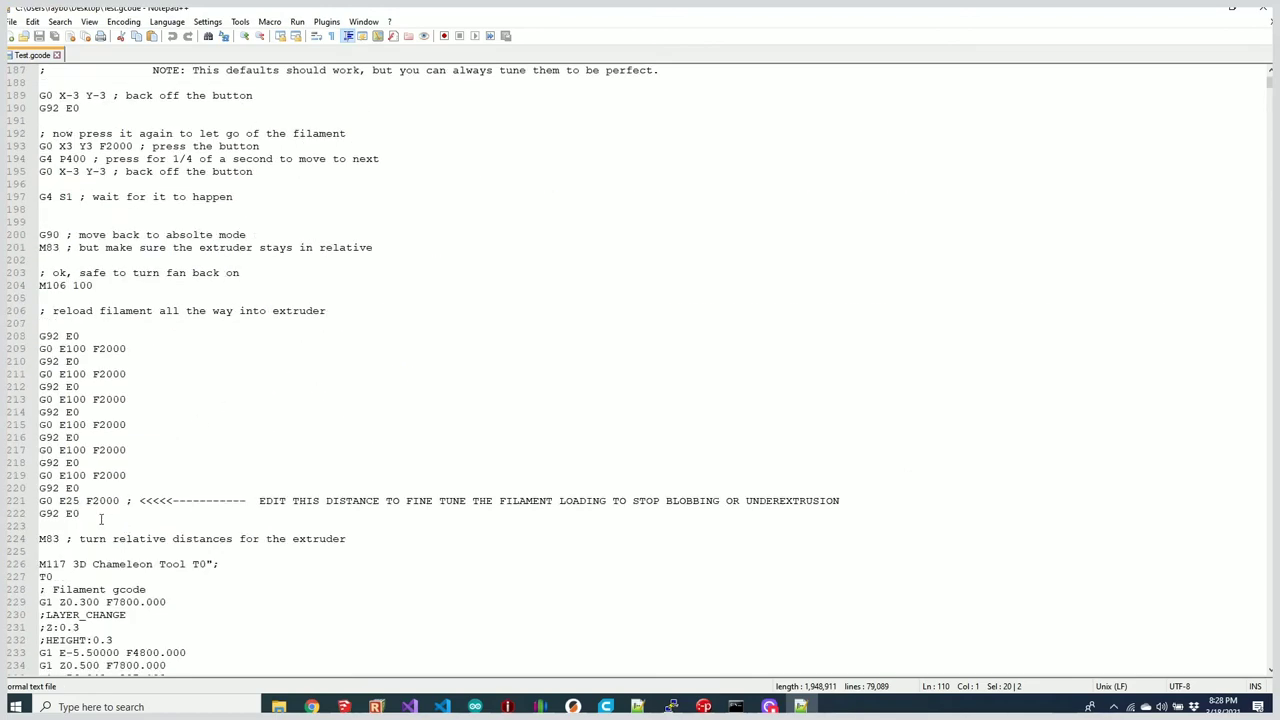
# - Examine the filament reload moves of the first tool change in Test.gcode and close Notepad++
pyautogui.moveTo(104, 514); pyautogui.dragTo(419, 342)
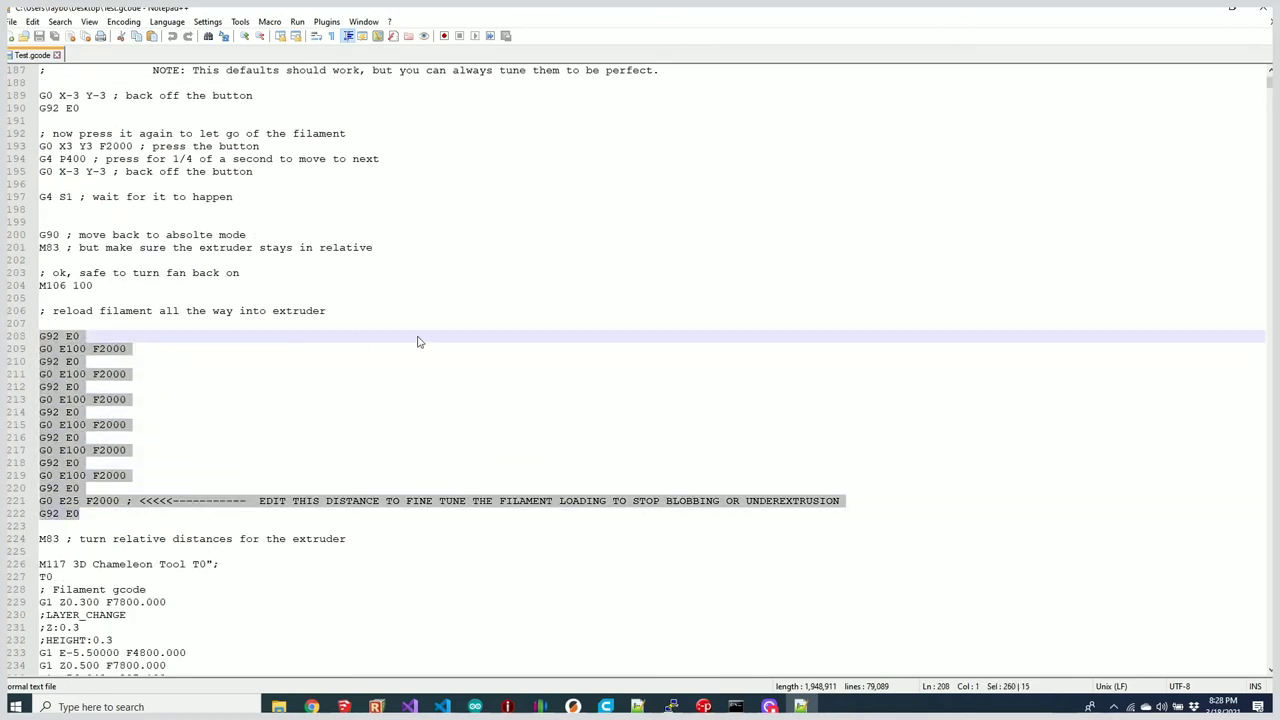
pyautogui.scroll(-5, 420, 342)
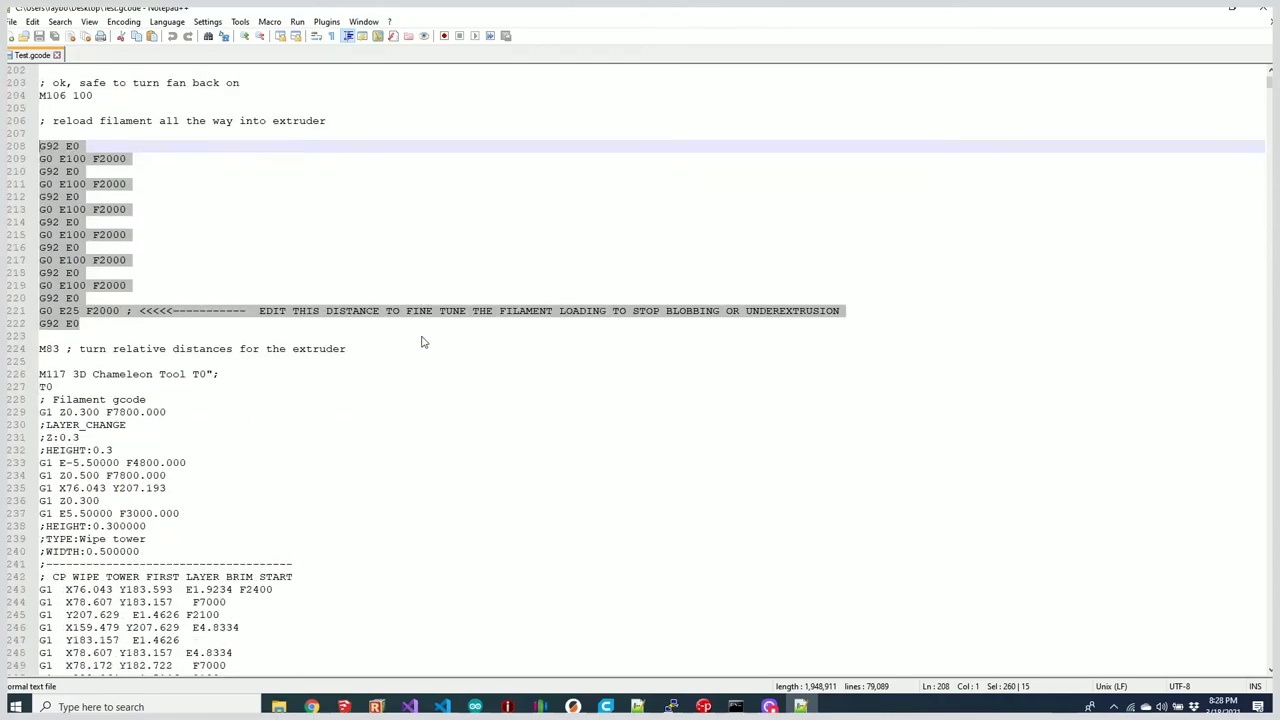
pyautogui.scroll(16, 422, 340)
pyautogui.click(1263, 8)
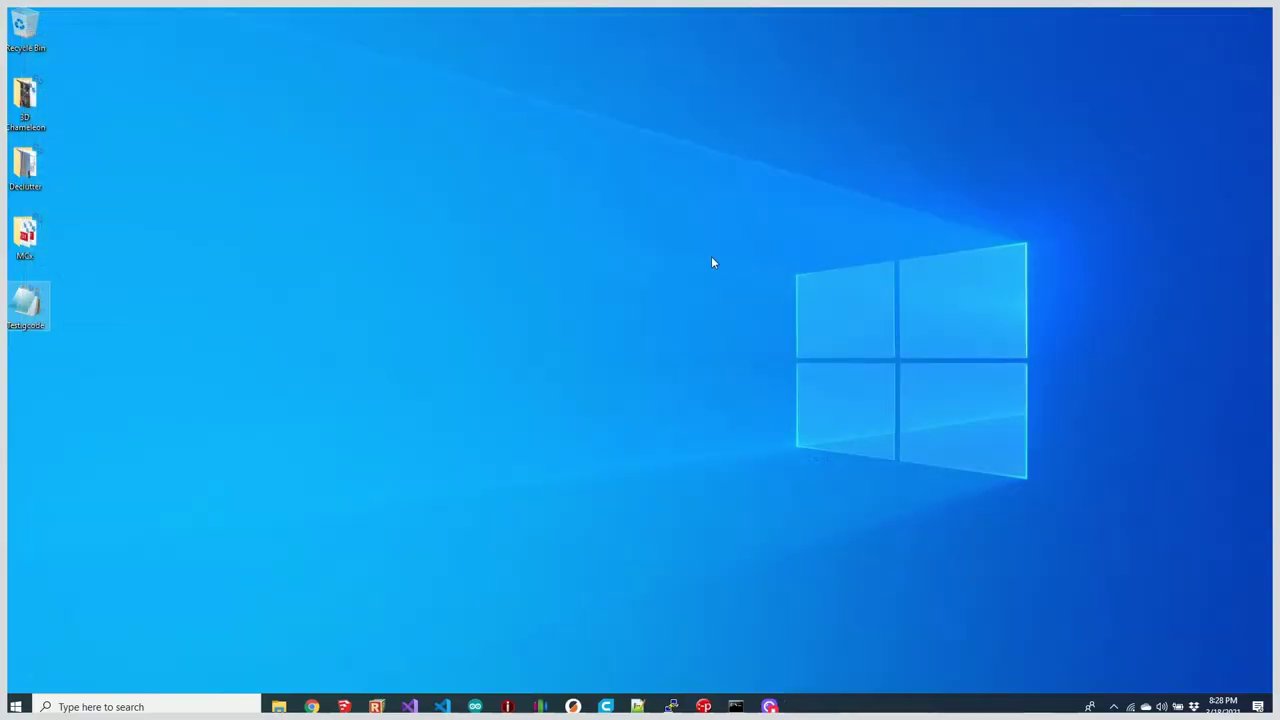
# - Switch to the 3D Chameleon G-code generator in Chrome and generate the tool change code for Simplify3D
pyautogui.click(312, 706)
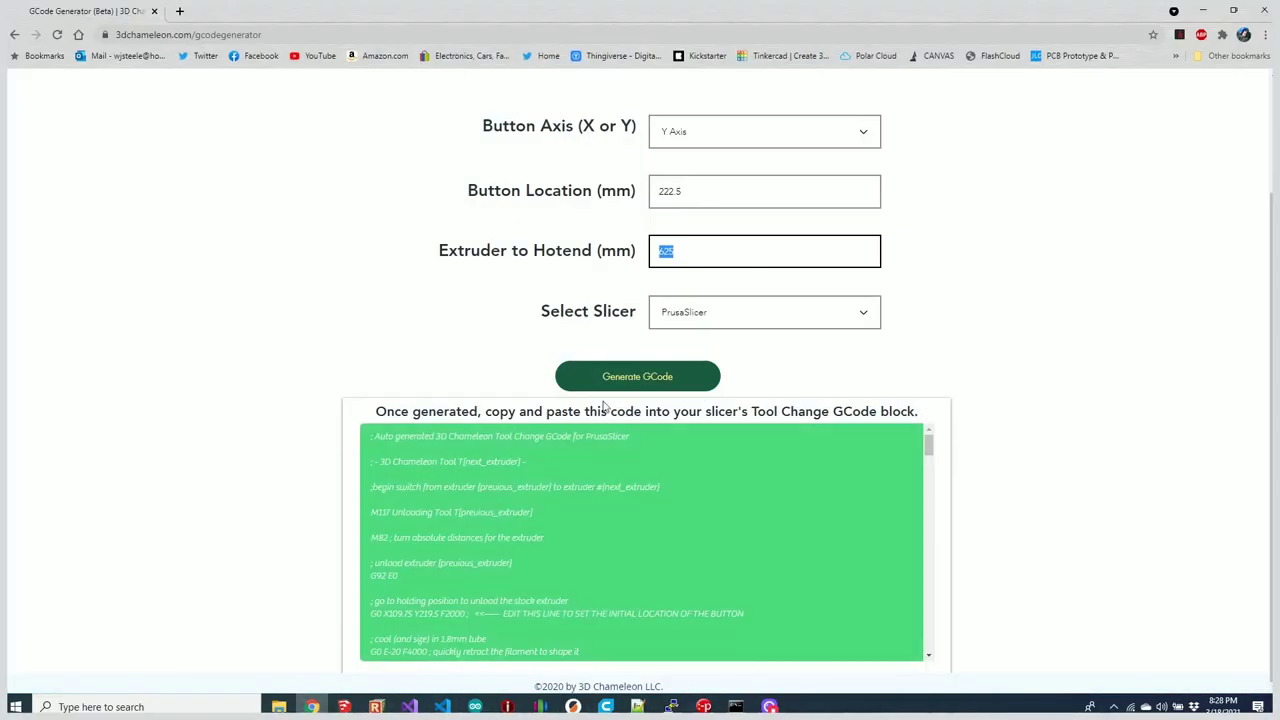
pyautogui.click(812, 316)
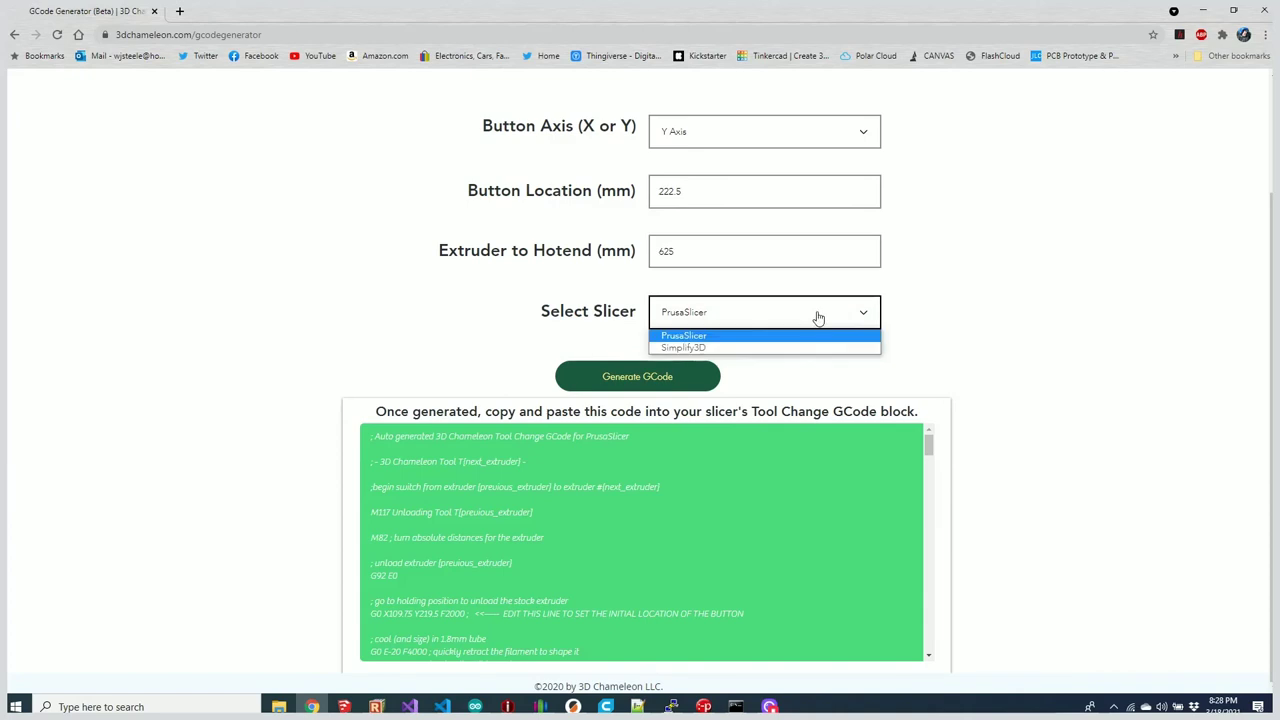
pyautogui.click(743, 347)
pyautogui.click(652, 388)
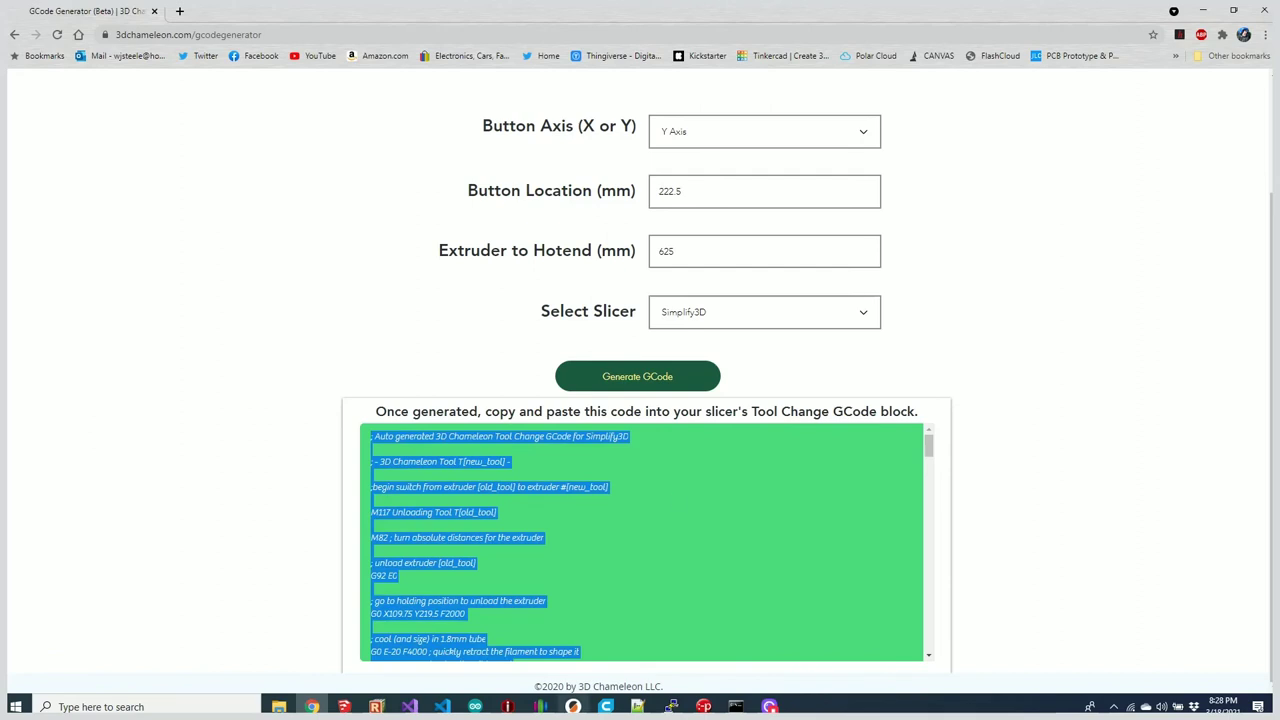
# - Launch Simplify3D and close PrusaSlicer, saving the modified print and printer presets
pyautogui.click(540, 706)
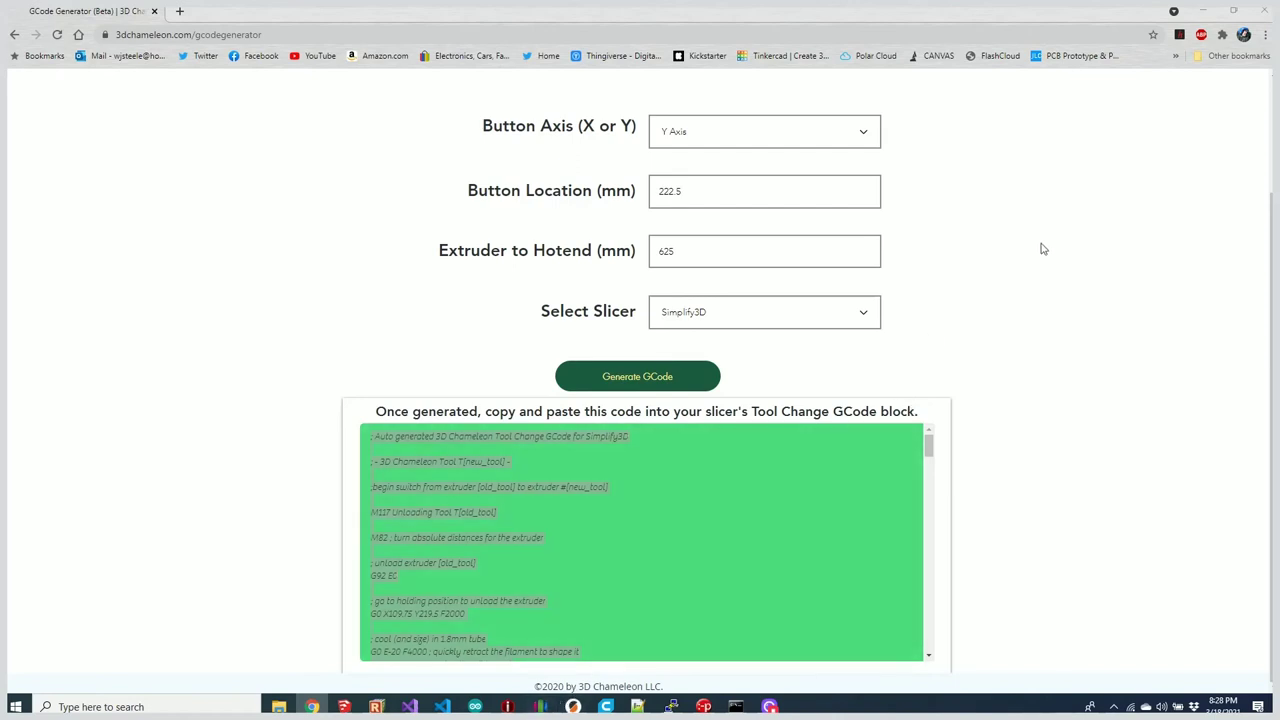
pyautogui.click(1206, 11)
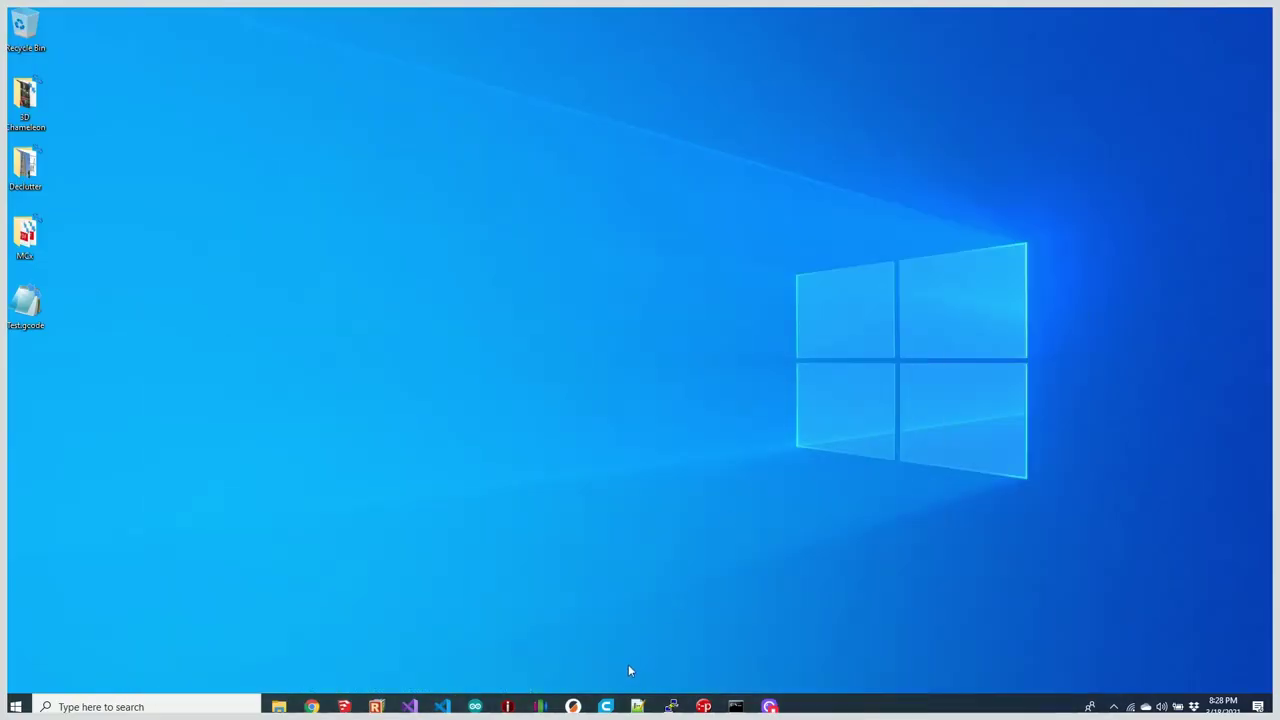
pyautogui.hotkey('alt', 'Tab')
pyautogui.click(1262, 11)
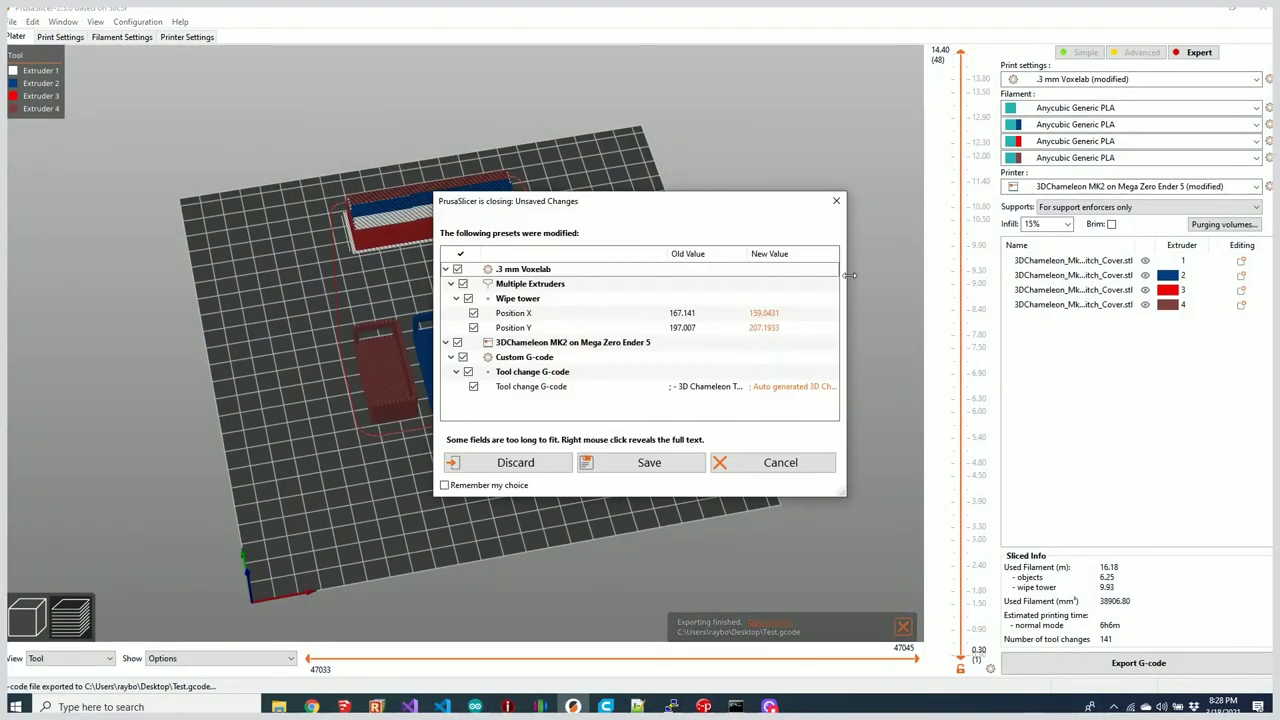
pyautogui.click(649, 463)
pyautogui.click(717, 346)
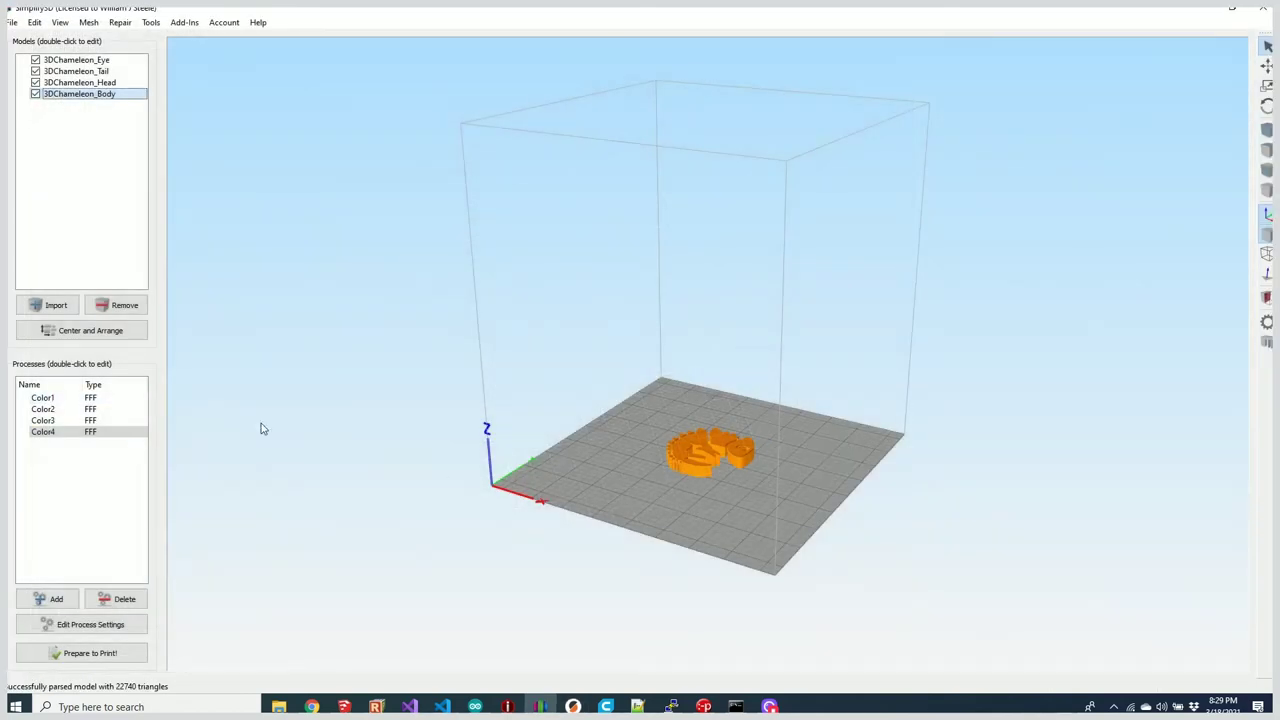
# - Open the Color1 process's tool change script in Simplify3D and examine its opening lines and tool placeholders
pyautogui.moveTo(650, 505); pyautogui.dragTo(752, 547)
pyautogui.moveTo(798, 467); pyautogui.dragTo(686, 404)
pyautogui.scroll(5, 712, 374)
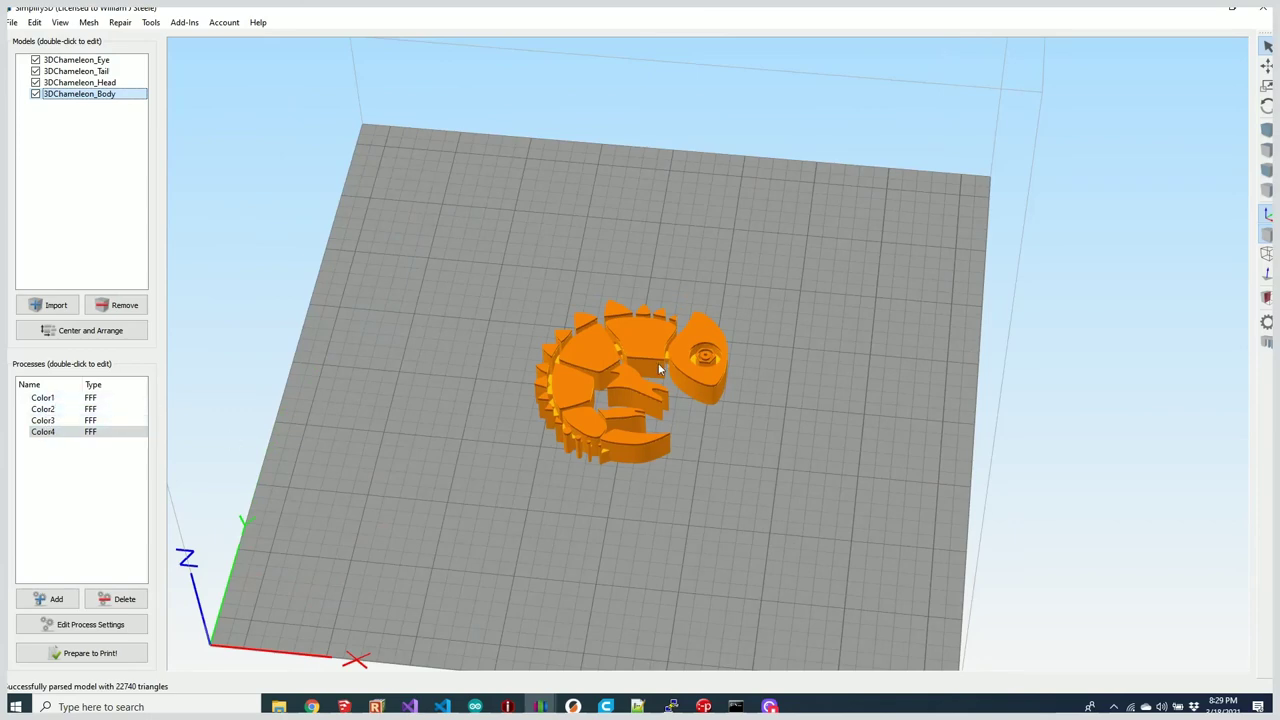
pyautogui.doubleClick(43, 397)
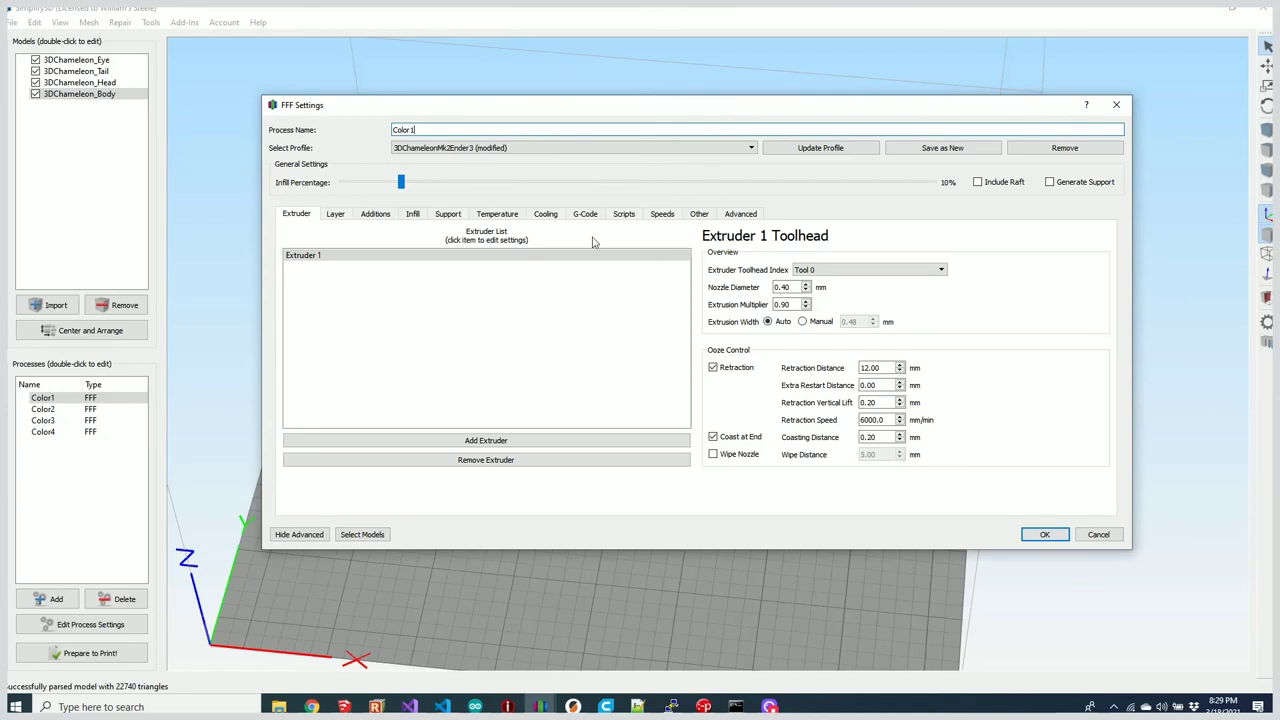
pyautogui.click(623, 216)
pyautogui.click(512, 236)
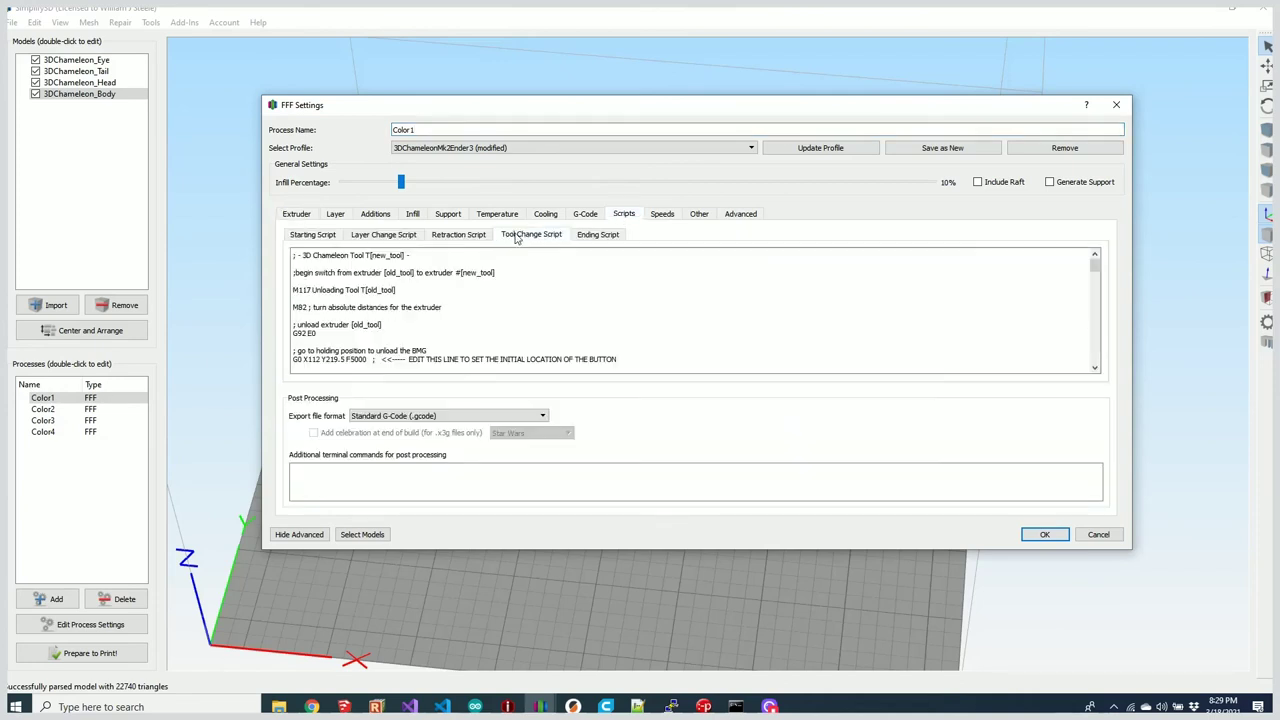
pyautogui.click(396, 276)
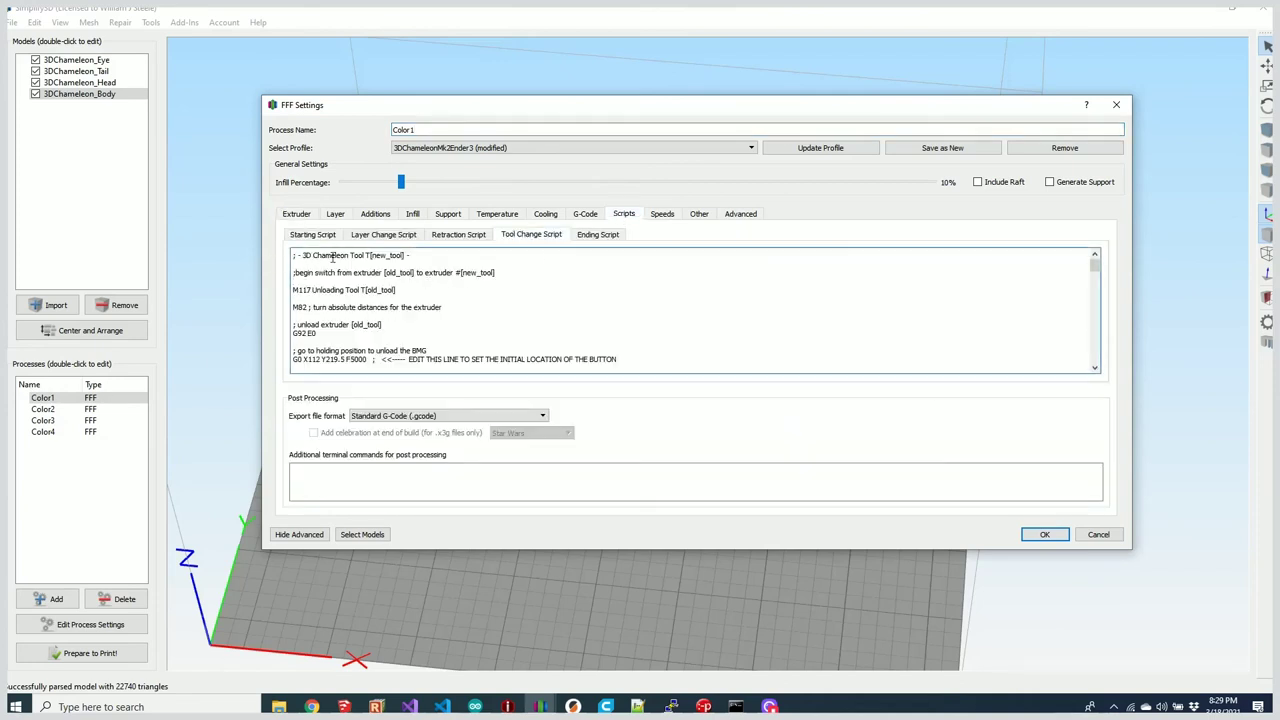
pyautogui.scroll(-3, 381, 283)
pyautogui.scroll(4, 458, 307)
pyautogui.moveTo(367, 255); pyautogui.dragTo(404, 255)
pyautogui.click(293, 280)
pyautogui.click(397, 279)
# - Replace the entire Color1 tool change script with the generated Simplify3D code, check its header and accept the settings
pyautogui.hotkey('ctrl', 'a')
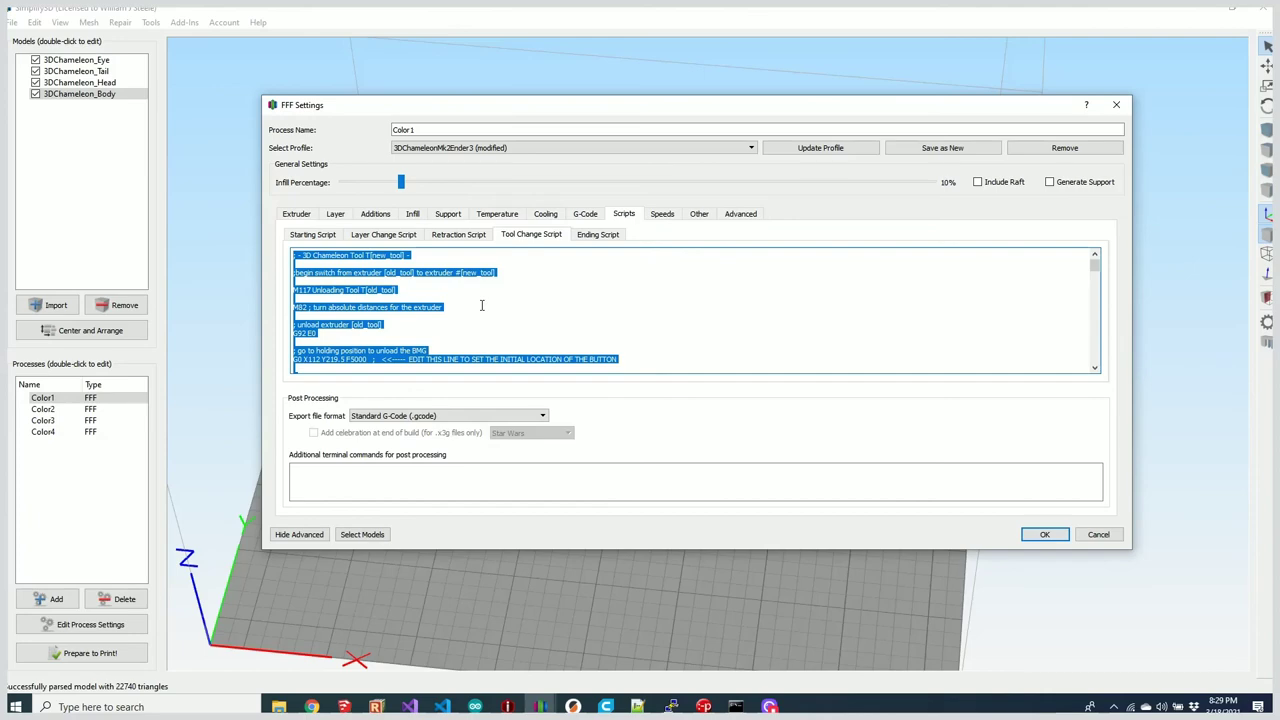
pyautogui.hotkey('ctrl', 'v')
pyautogui.scroll(20, 481, 305)
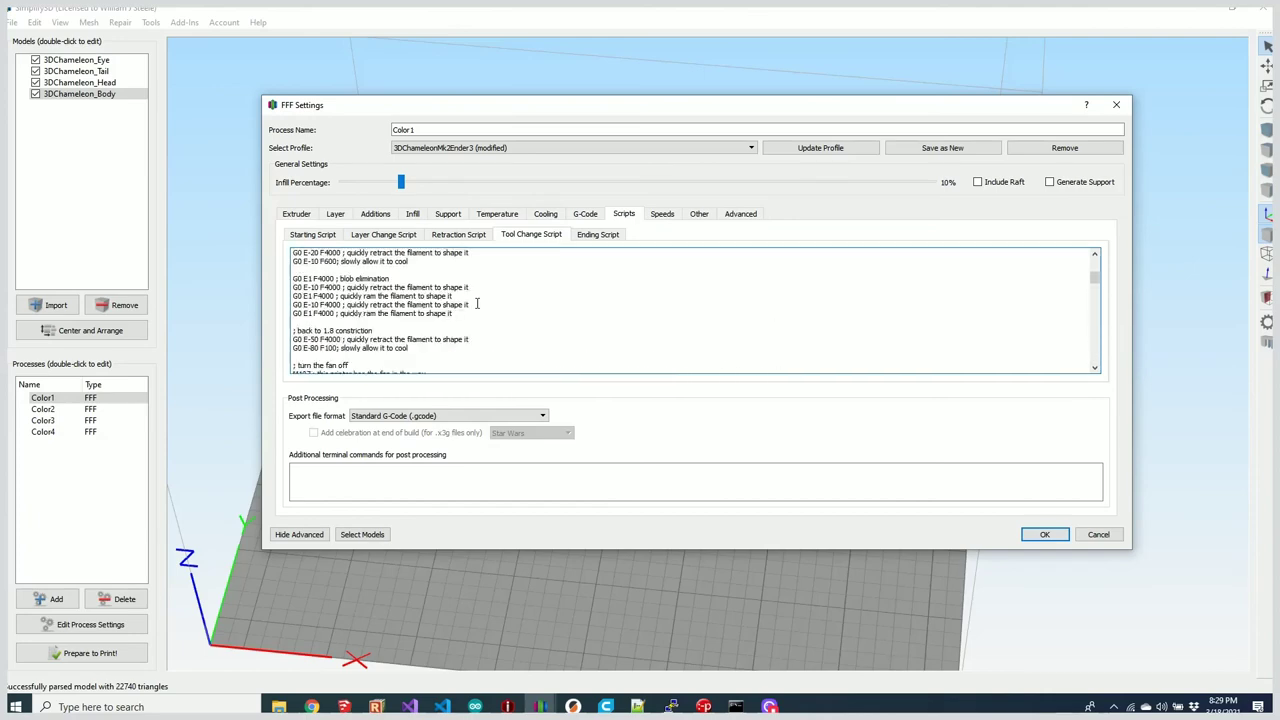
pyautogui.doubleClick(491, 255)
pyautogui.click(579, 291)
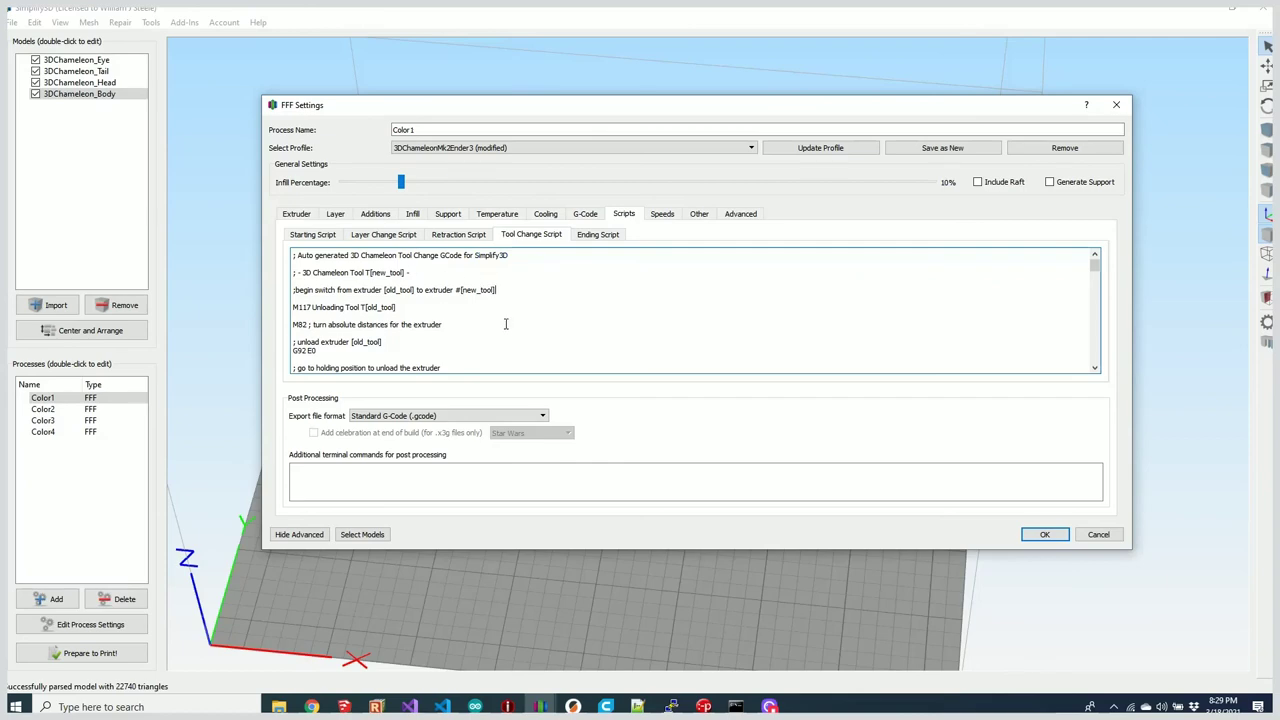
pyautogui.click(1044, 534)
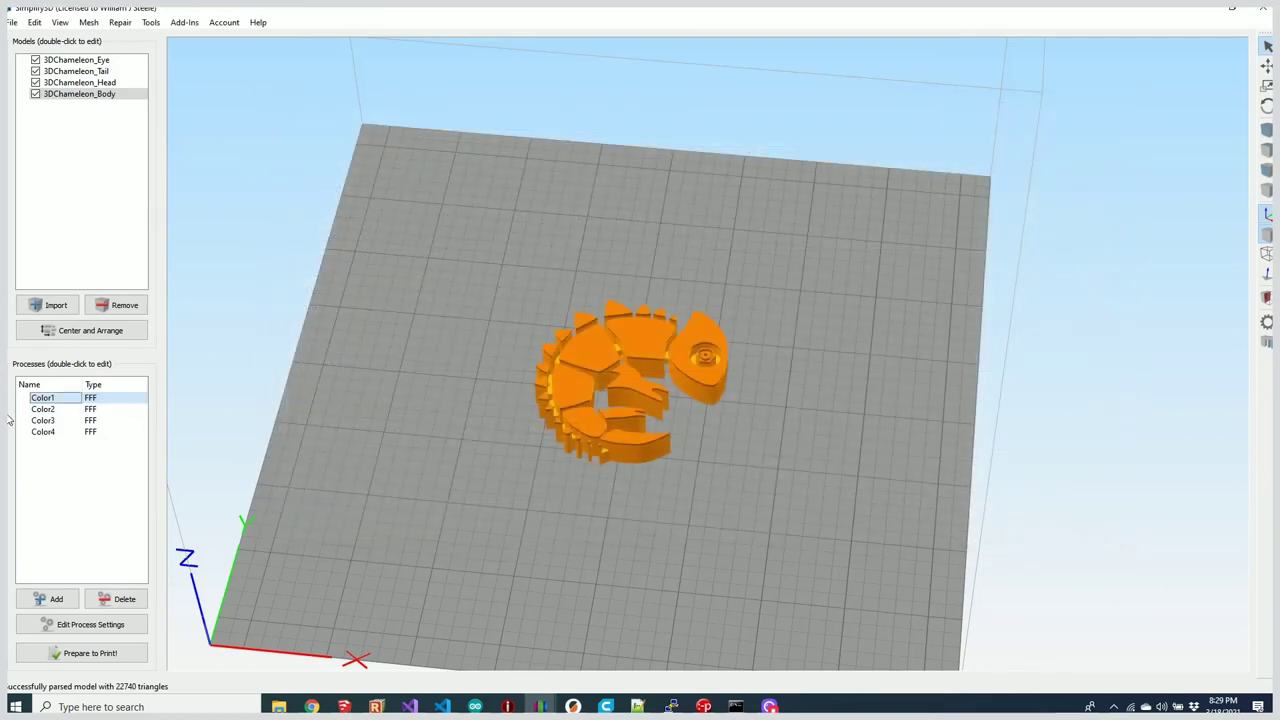
# - Replace the Color2 process's tool change script with the generated Simplify3D code and accept the settings
pyautogui.click(63, 415)
pyautogui.doubleClick(63, 415)
pyautogui.click(622, 214)
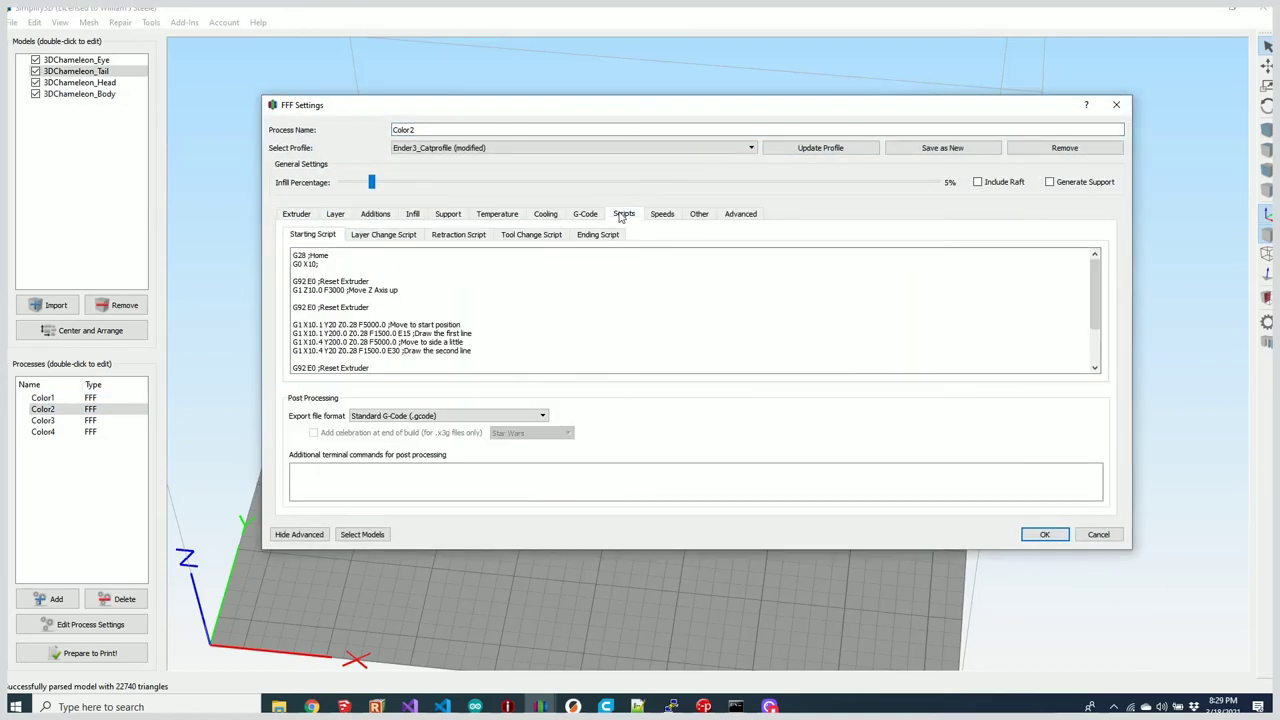
pyautogui.click(531, 234)
pyautogui.hotkey('ctrl', 'a')
pyautogui.hotkey('ctrl', 'v')
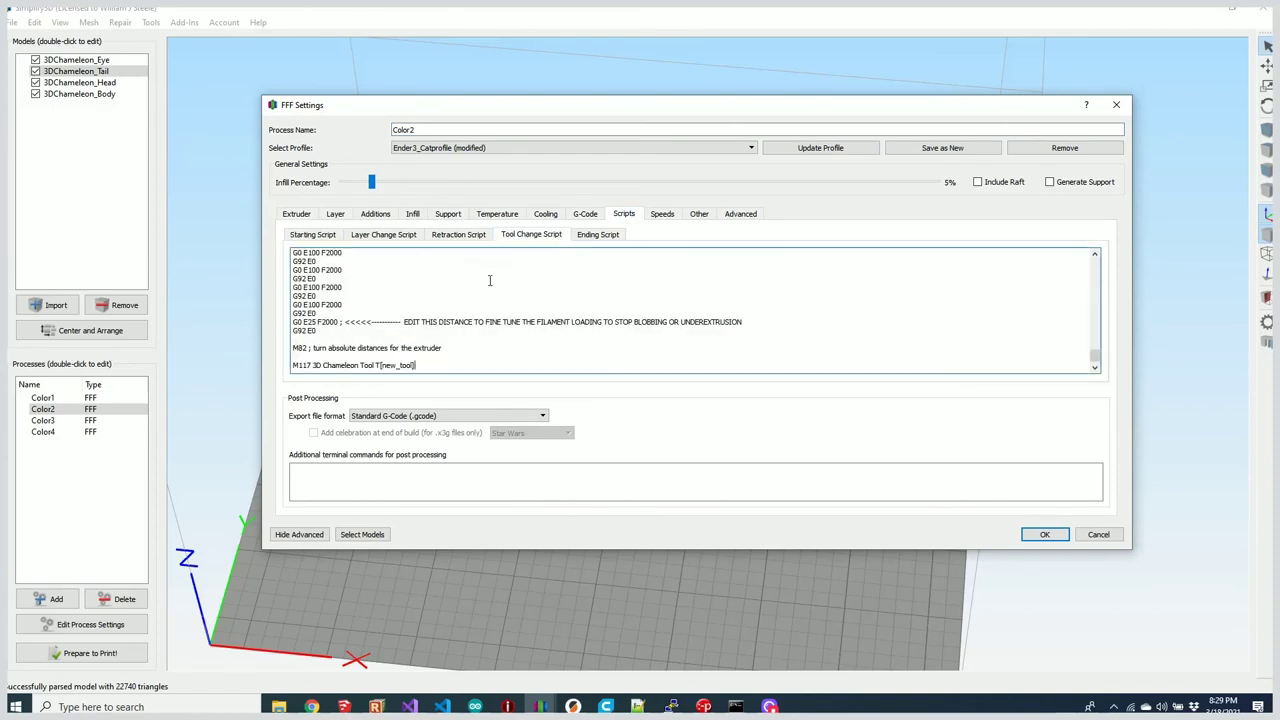
pyautogui.click(1044, 534)
# - Replace the Color3 process's tool change script with the generated Simplify3D code and accept the settings
pyautogui.click(63, 420)
pyautogui.doubleClick(63, 420)
pyautogui.click(622, 214)
pyautogui.click(531, 234)
pyautogui.hotkey('ctrl', 'a')
pyautogui.hotkey('ctrl', 'v')
pyautogui.click(1044, 534)
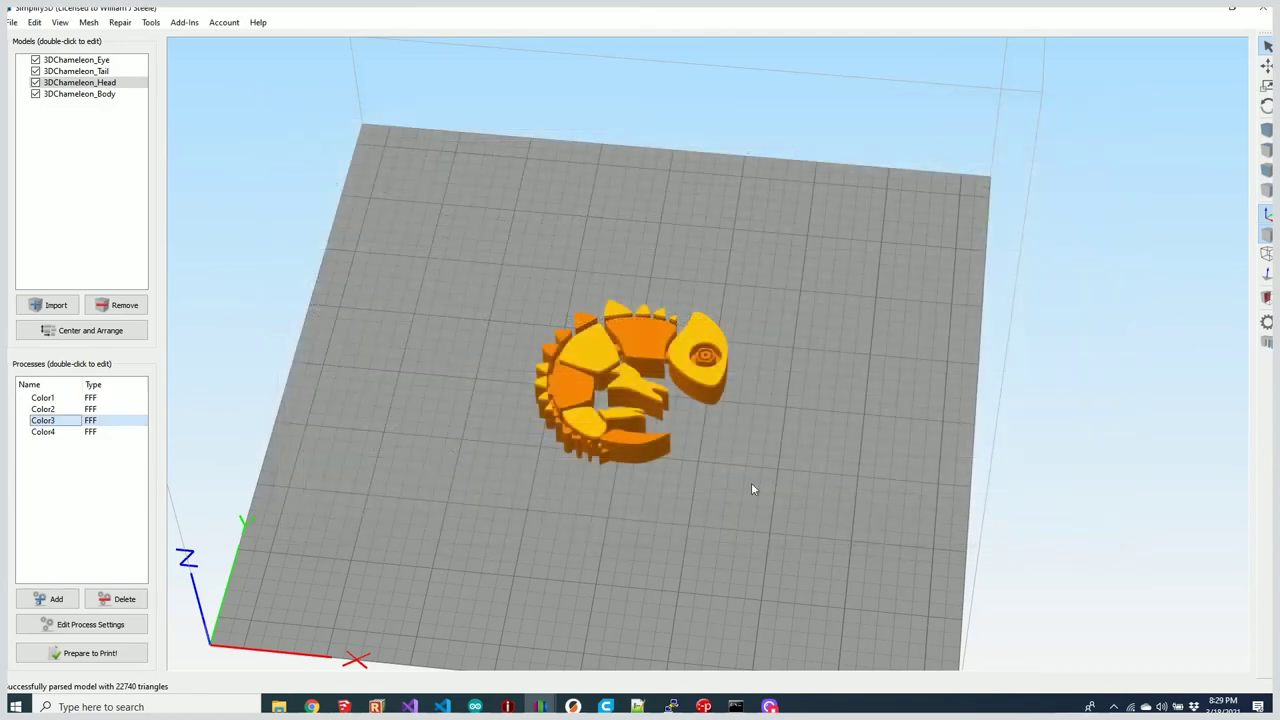
# - Replace the Color4 process's tool change script with the generated Simplify3D code and accept the settings
pyautogui.doubleClick(60, 432)
pyautogui.click(622, 214)
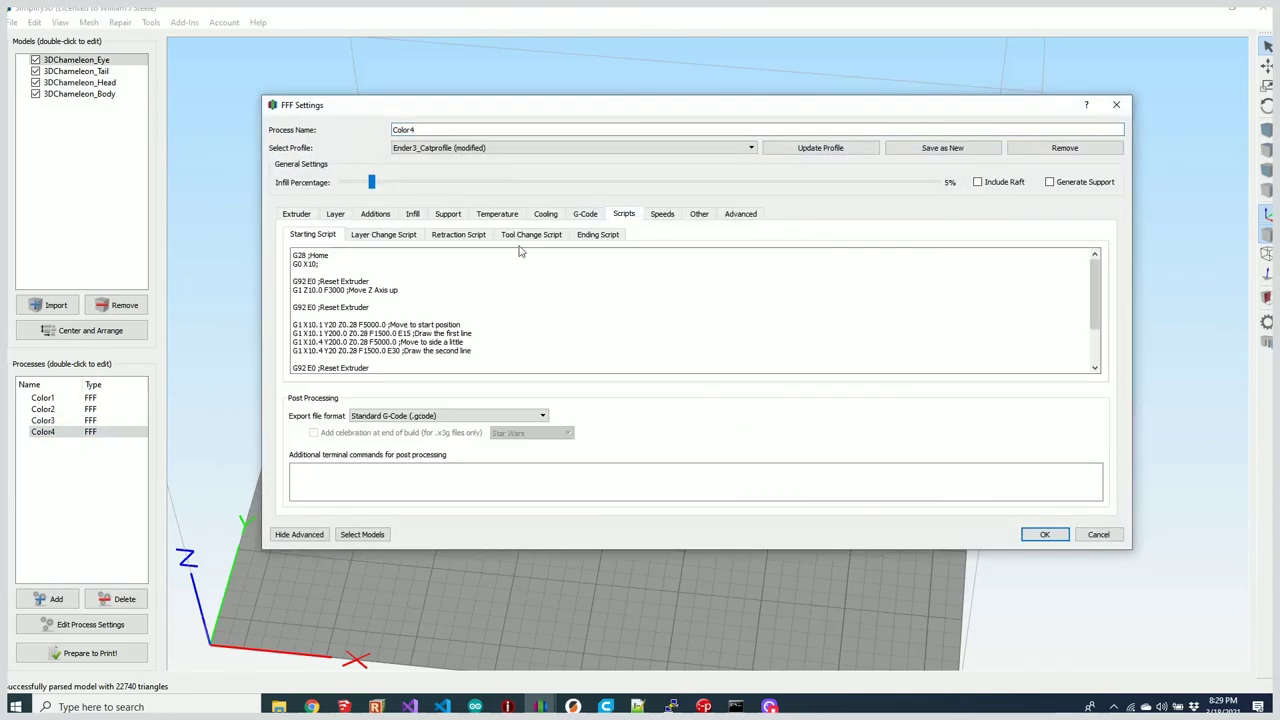
pyautogui.click(531, 234)
pyautogui.hotkey('ctrl', 'a')
pyautogui.hotkey('ctrl', 'v')
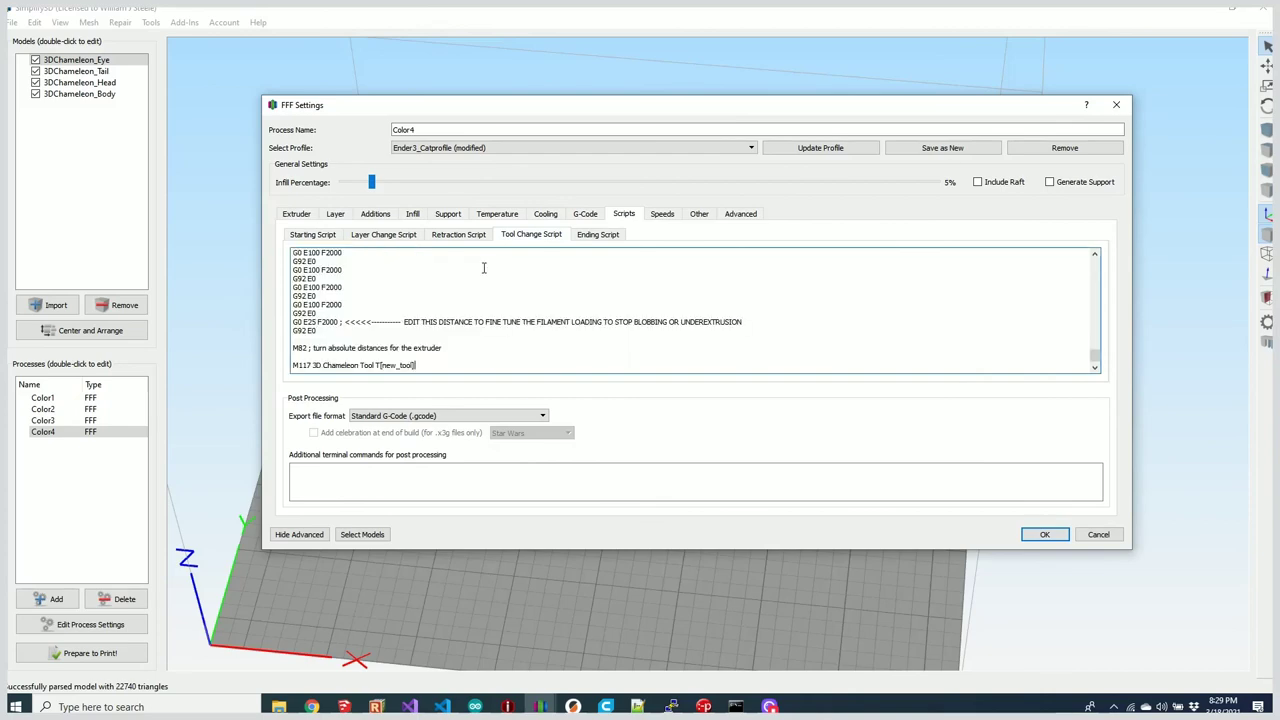
pyautogui.click(1044, 534)
# - Prepare the print with all four processes, Color1 to Color4, using continuous layer-by-layer printing
pyautogui.click(118, 658)
pyautogui.click(588, 339)
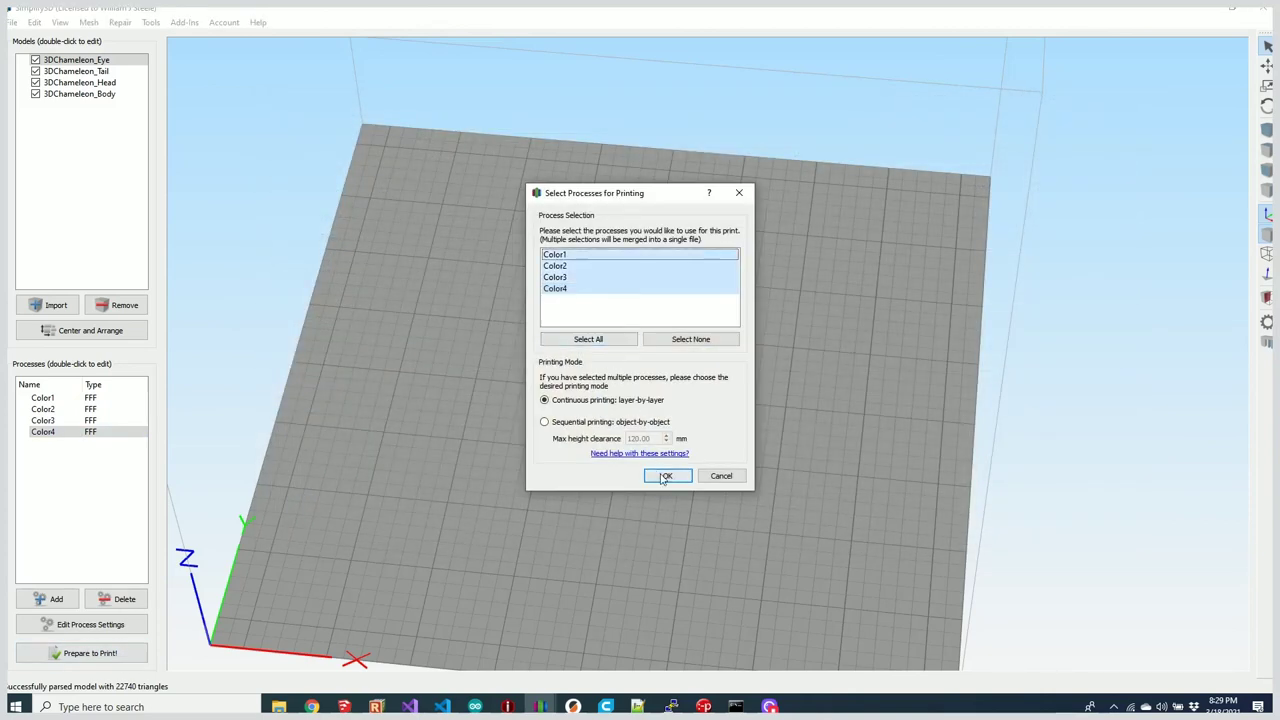
pyautogui.click(667, 476)
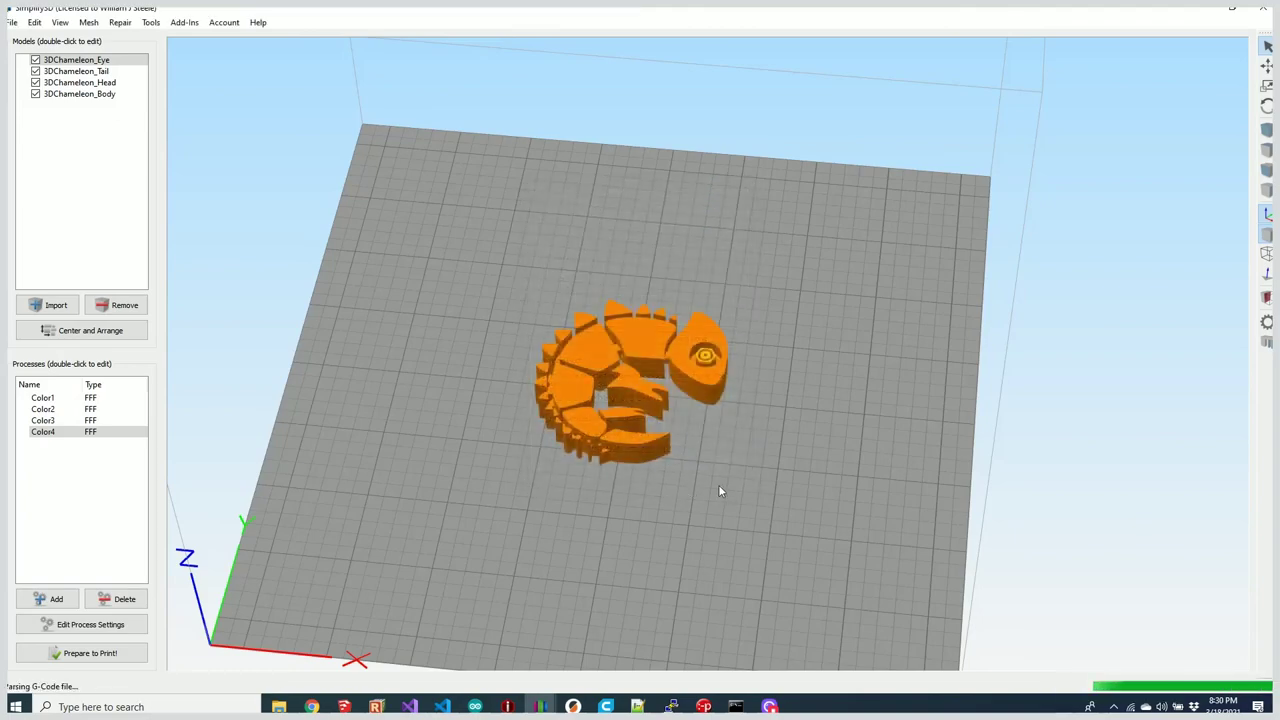
# - Examine the chameleon's toolpath preview coloured by process and switch back to the G-code generator page in Chrome
pyautogui.scroll(10, 718, 490)
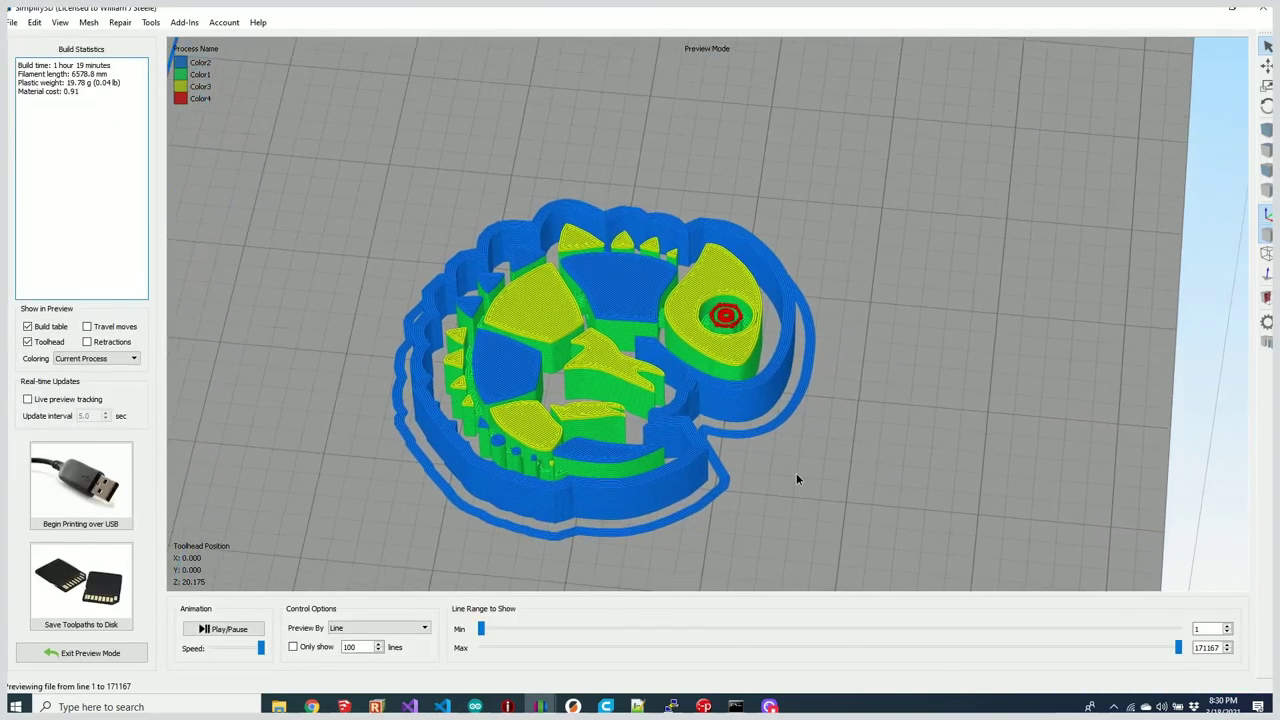
pyautogui.moveTo(829, 490)
pyautogui.mouseDown()
pyautogui.moveTo(840, 526)
pyautogui.moveTo(829, 480)
pyautogui.mouseUp()
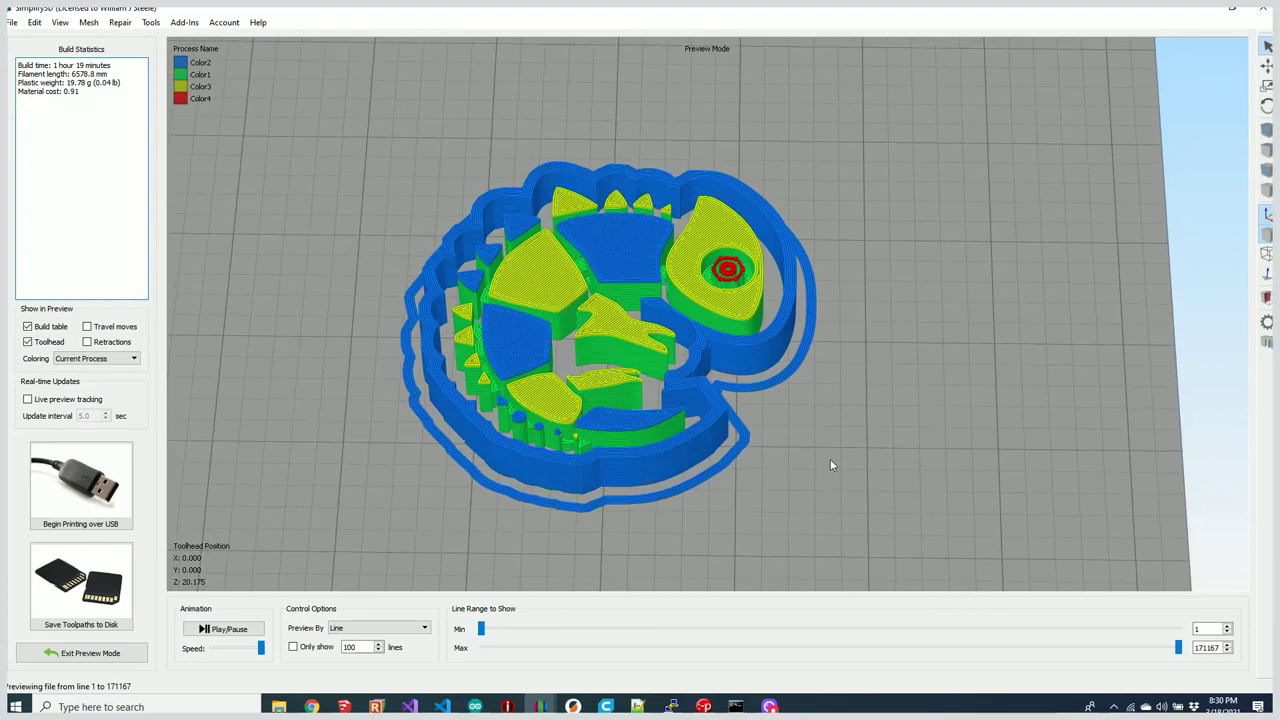
pyautogui.scroll(-5, 830, 475)
pyautogui.hotkey('ctrl', '0')
pyautogui.moveTo(727, 456); pyautogui.dragTo(727, 501)
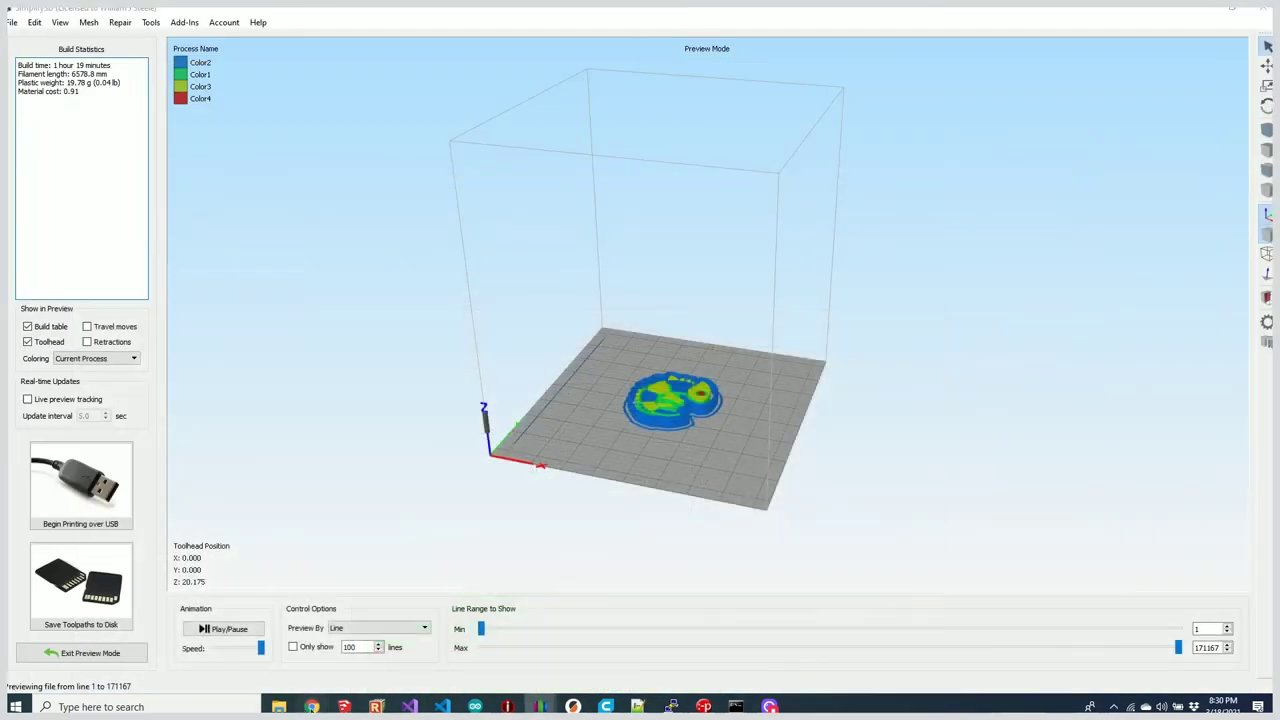
pyautogui.click(312, 707)
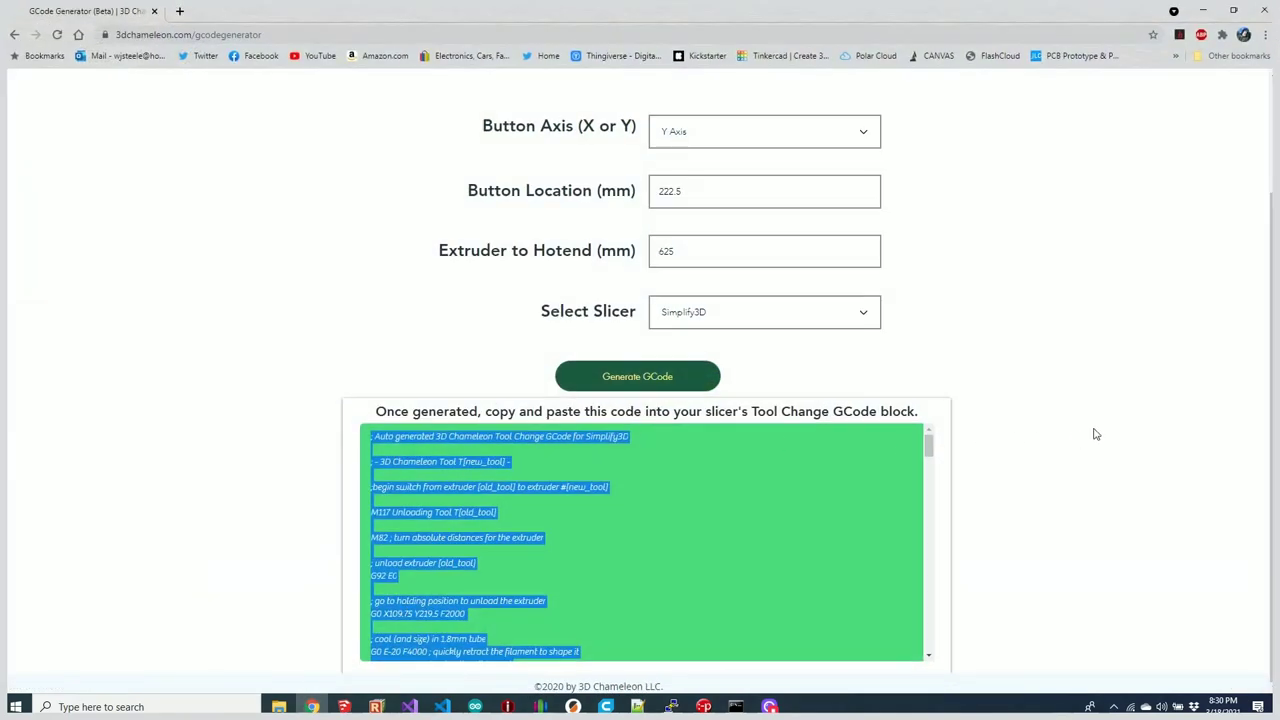